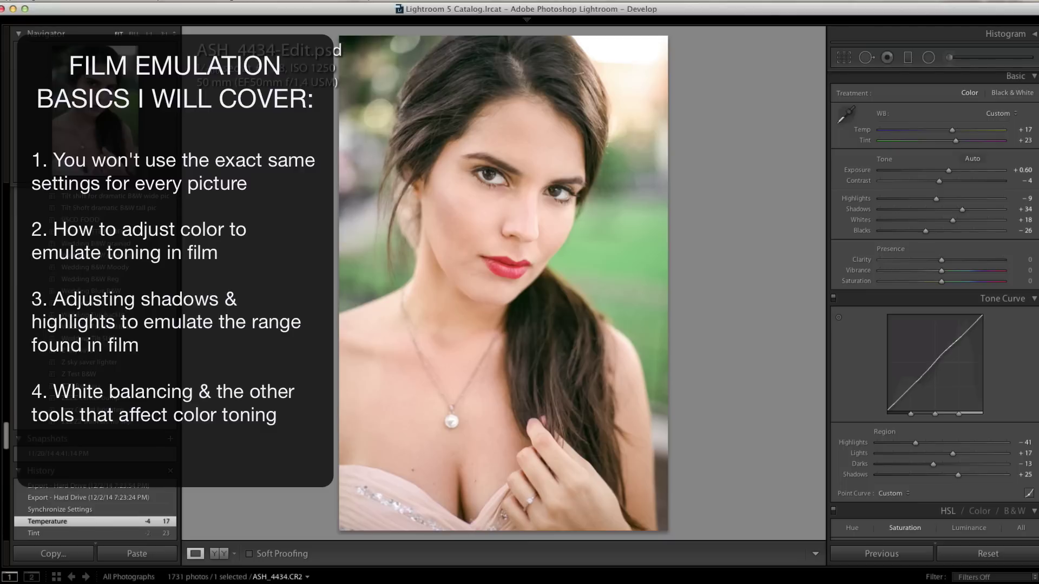
Compare the unedited ASH_4434.CR2 with the finished ASH_4434-Edit.psd by switching between the two photos.
{"action": "key", "text": "Right"}
{"action": "key", "text": "Left"}
{"action": "key", "text": "Right"}
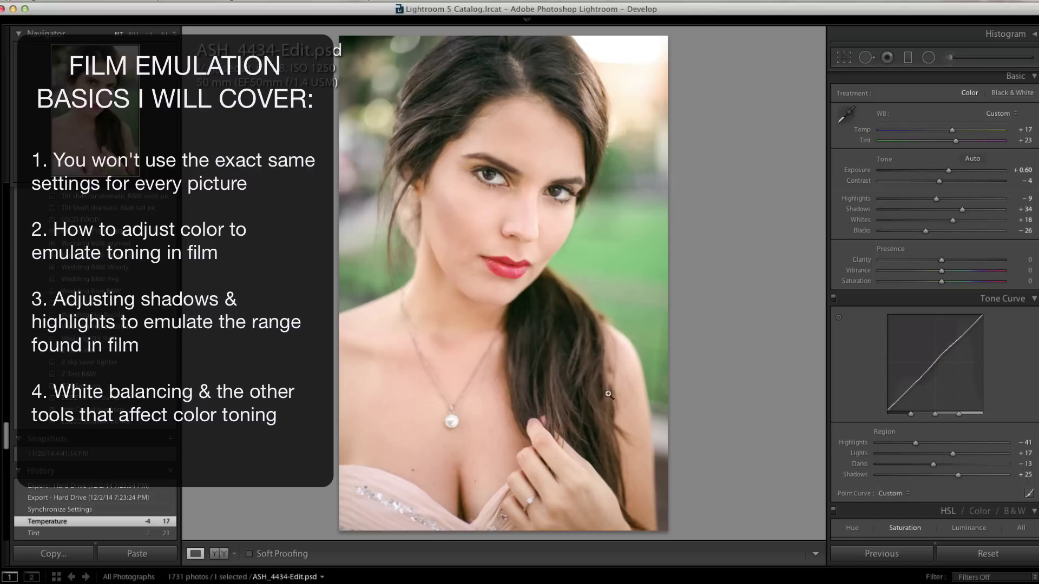
{"action": "key", "text": "Left"}
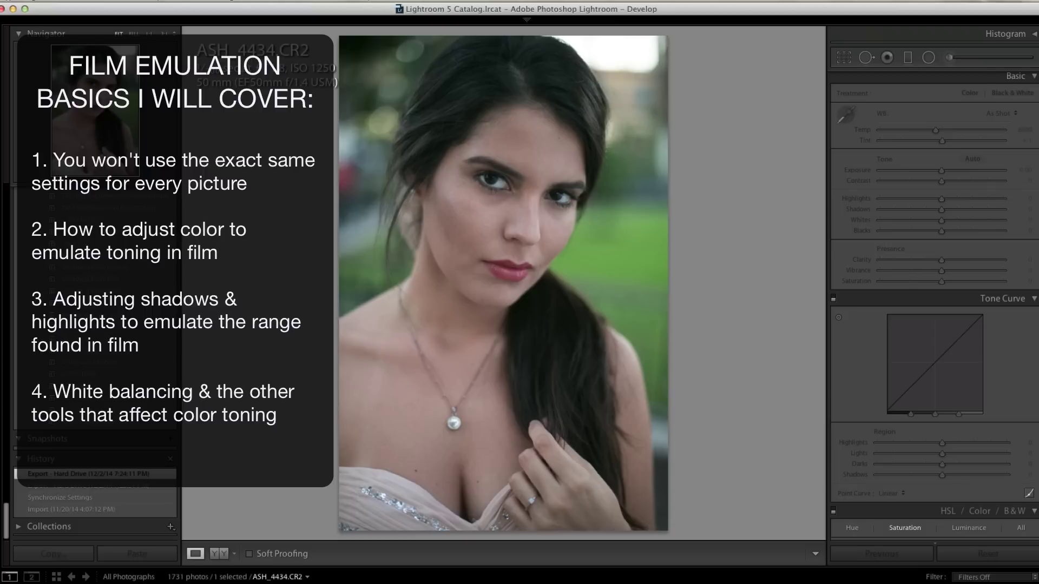
{"action": "key", "text": "Right"}
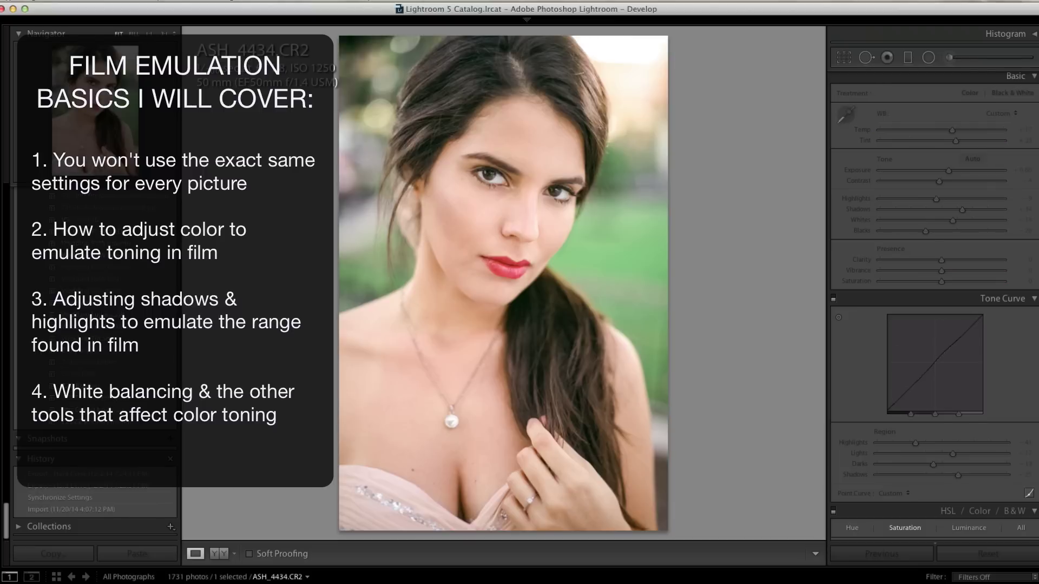
Roll the edited portrait back to its earliest Exposure history state, at +0.55.
{"action": "scroll", "coordinate": [81, 457], "scroll_direction": "down", "scroll_amount": 10}
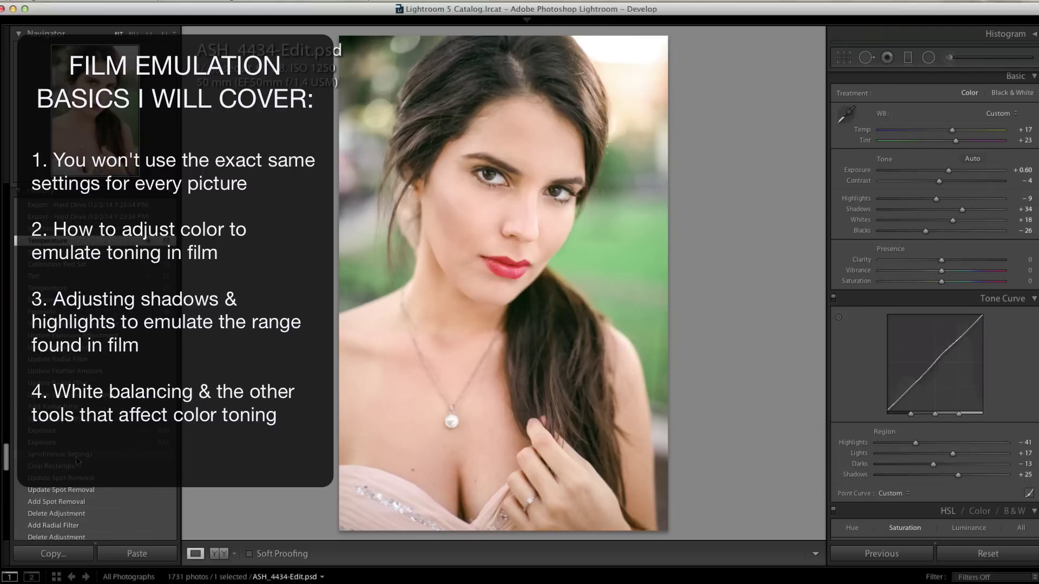
{"action": "scroll", "coordinate": [81, 457], "scroll_direction": "down", "scroll_amount": 15}
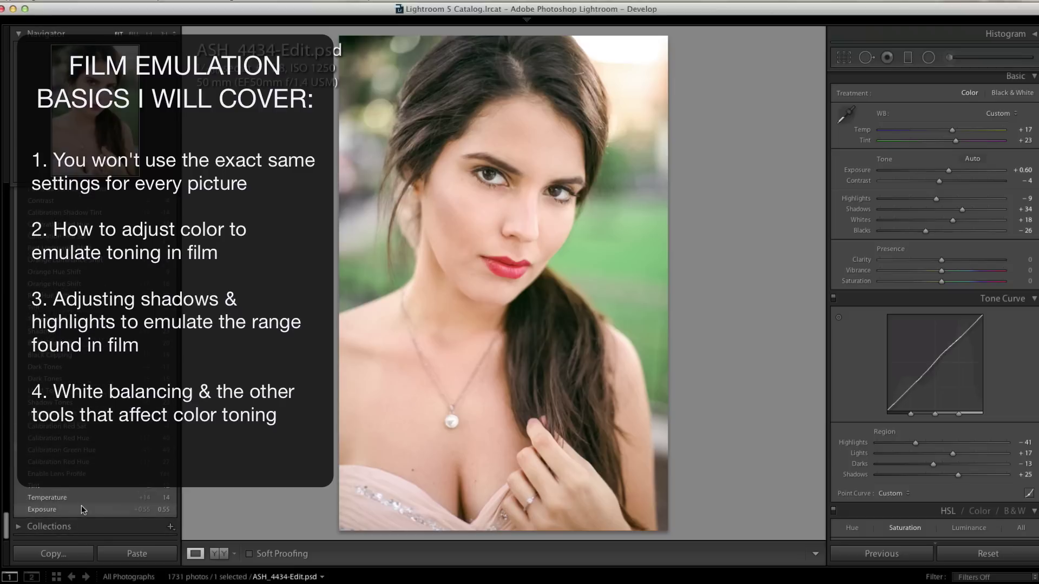
{"action": "left_click", "coordinate": [91, 514]}
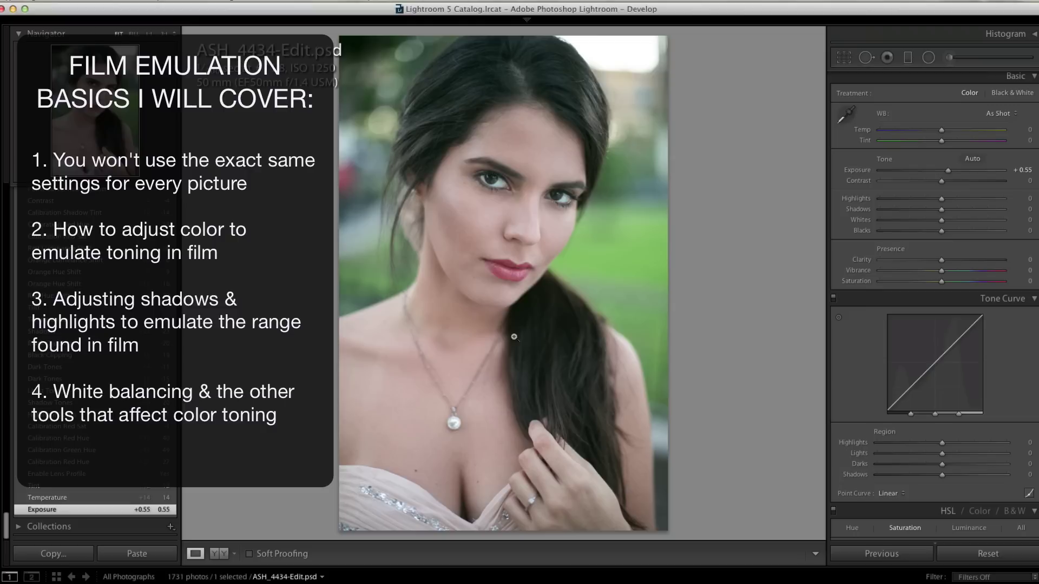
{"action": "left_click_drag", "start_coordinate": [940, 172], "coordinate": [946, 171]}
Step the history forward through Temperature +14 and Tint +12, and try out the white balance selector without sampling a neutral.
{"action": "left_click", "coordinate": [83, 499]}
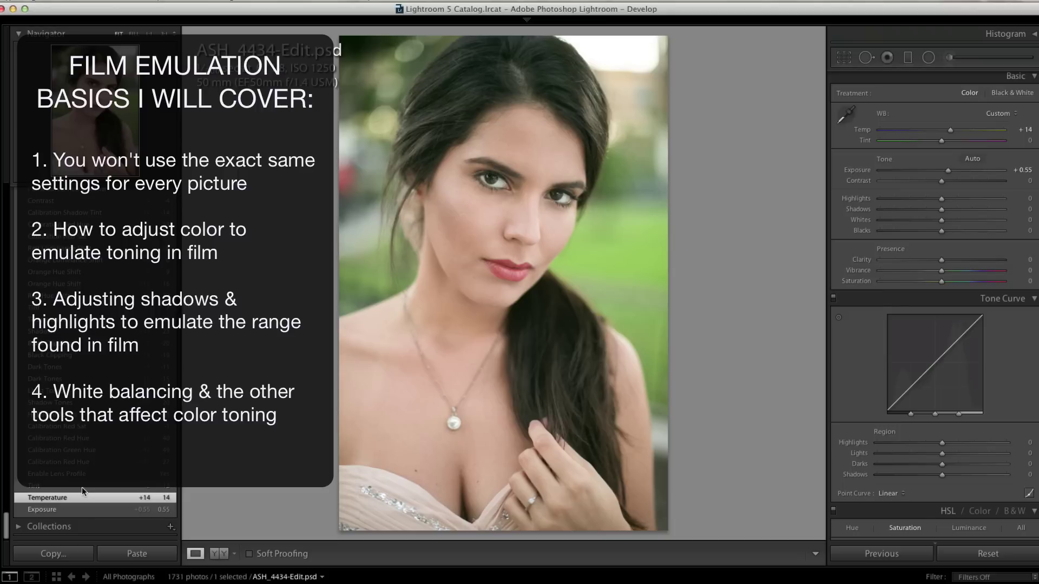
{"action": "left_click", "coordinate": [82, 487]}
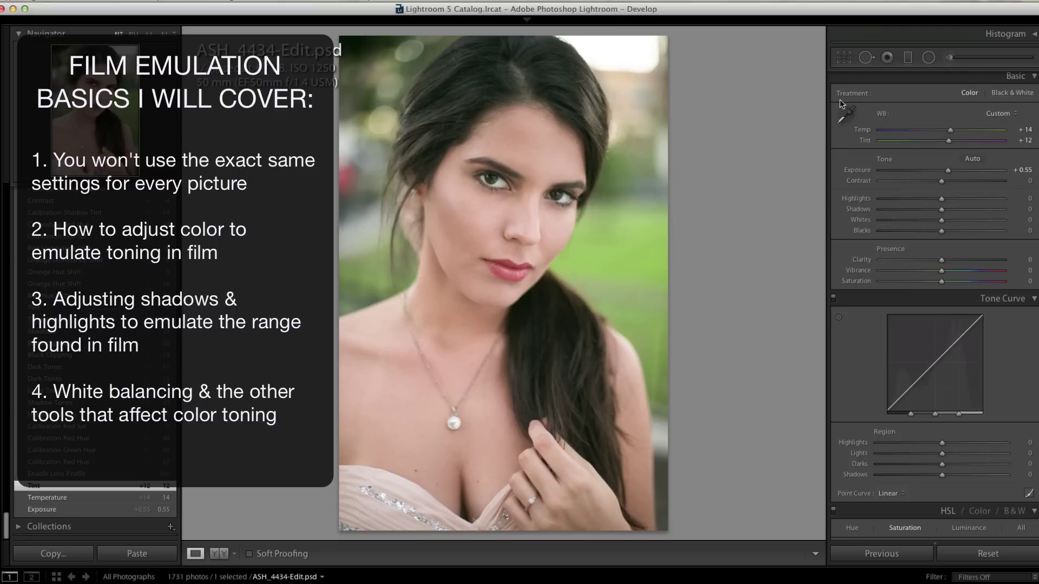
{"action": "left_click", "coordinate": [847, 116]}
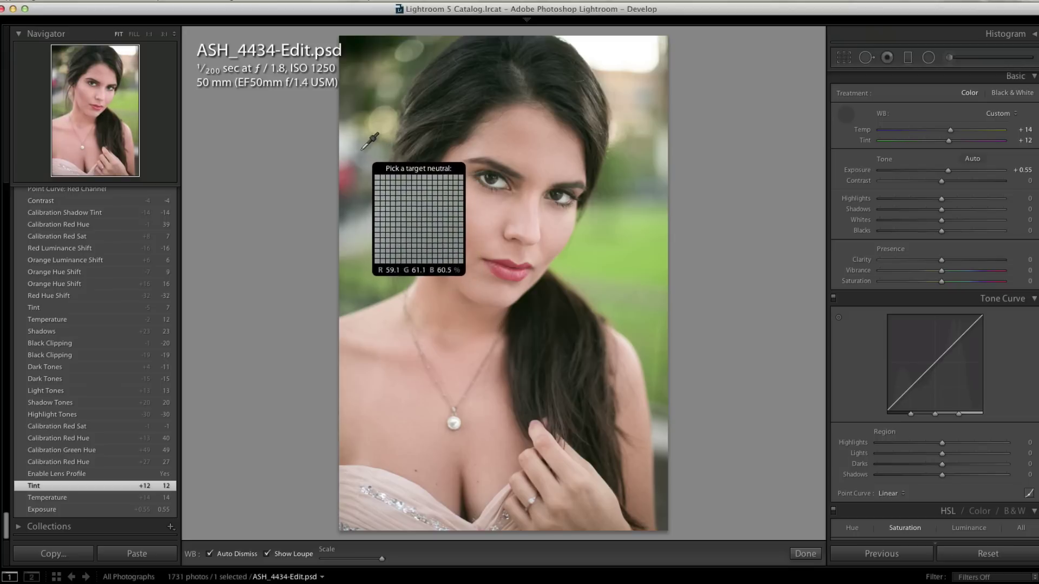
{"action": "key", "text": "Escape"}
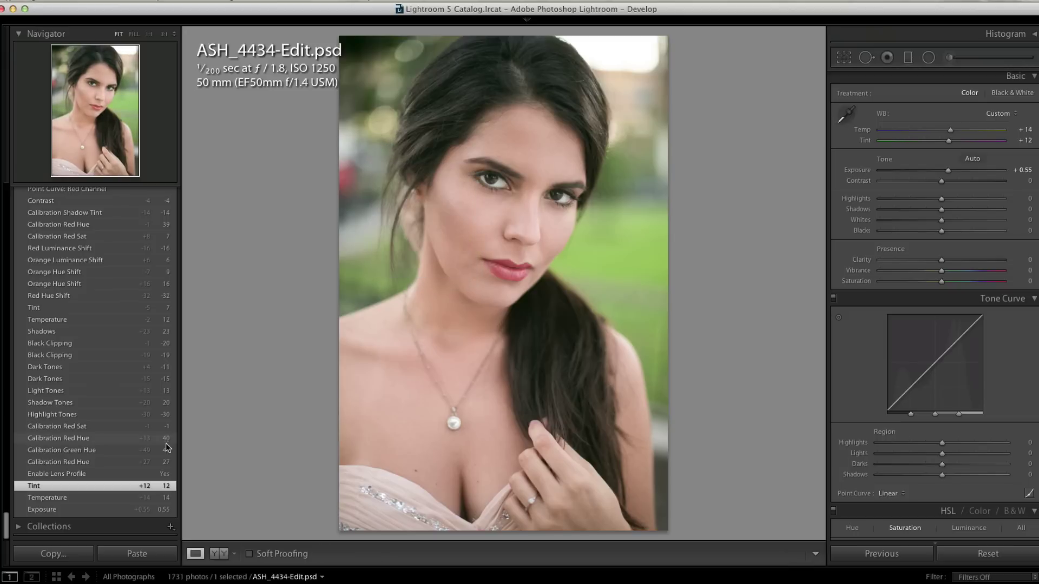
Advance the history to the enabled lens profile and the Calibration Red Hue +27 state, with the Camera Calibration settings in view.
{"action": "left_click", "coordinate": [93, 475]}
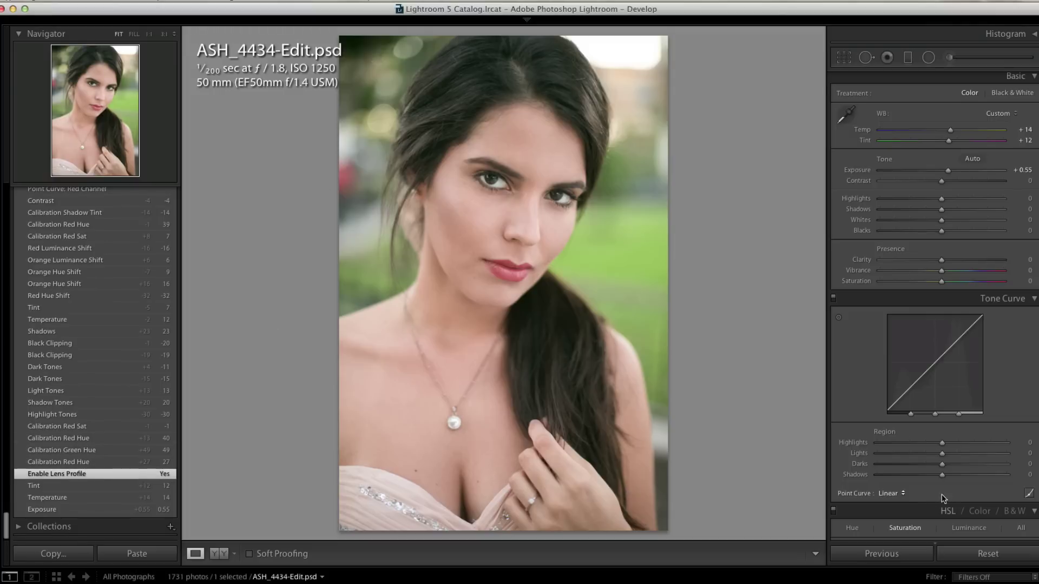
{"action": "scroll", "coordinate": [922, 440], "scroll_direction": "down", "scroll_amount": 15}
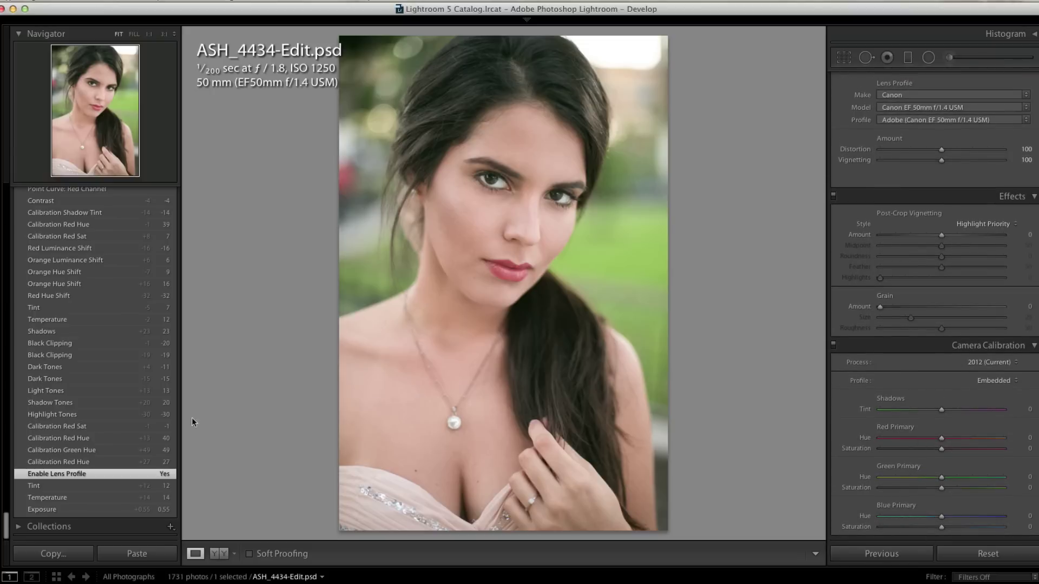
{"action": "left_click", "coordinate": [102, 462]}
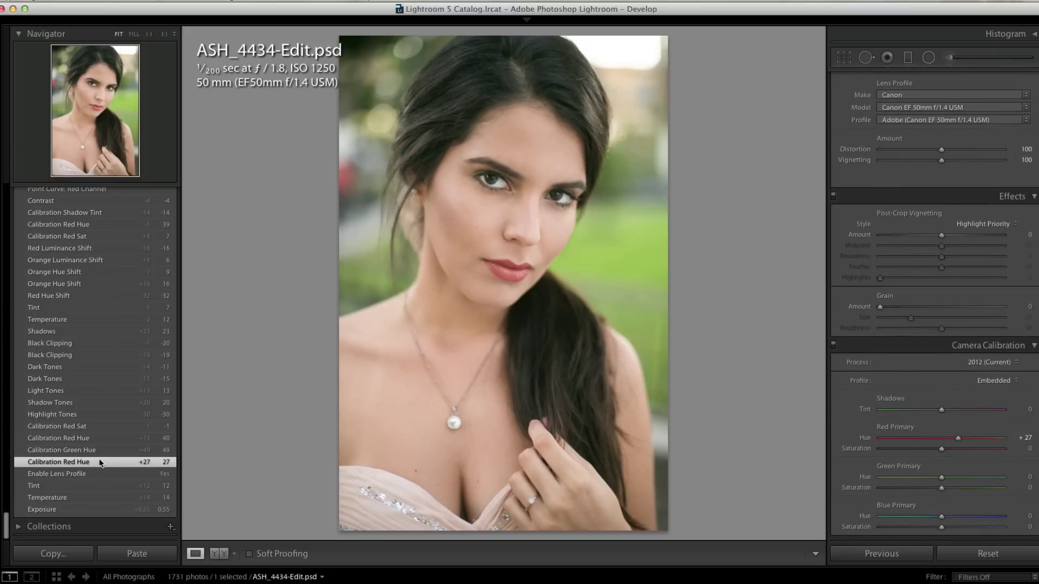
{"action": "scroll", "coordinate": [97, 459], "scroll_direction": "up", "scroll_amount": 1}
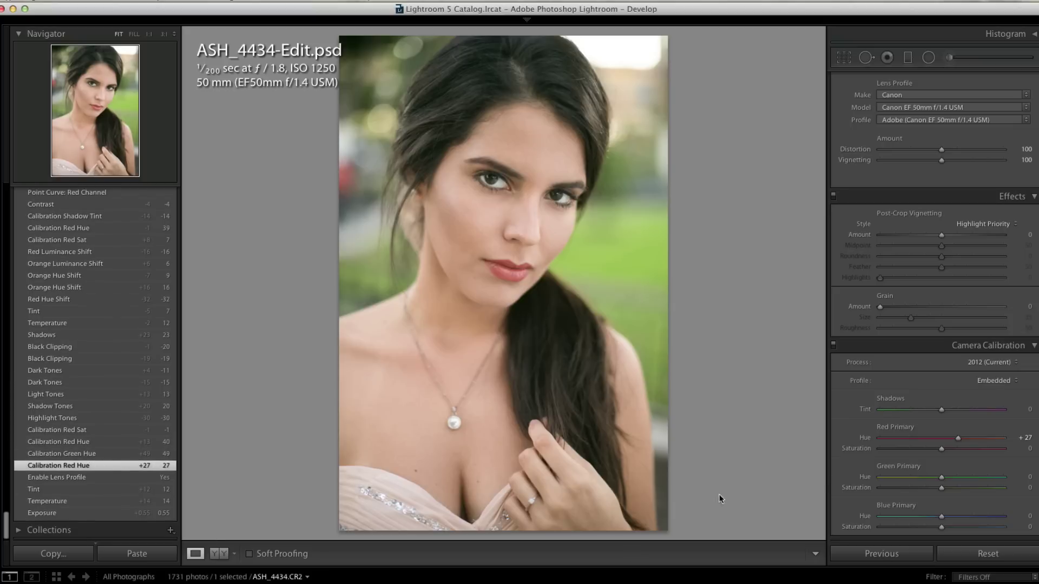
Try raising the Red Primary hue to 43 in Camera Calibration and undo the change.
{"action": "mouse_move", "coordinate": [957, 438]}
{"action": "left_mouse_down"}
{"action": "mouse_move", "coordinate": [943, 441]}
{"action": "mouse_move", "coordinate": [969, 444]}
{"action": "left_mouse_up"}
{"action": "left_click", "coordinate": [79, 462]}
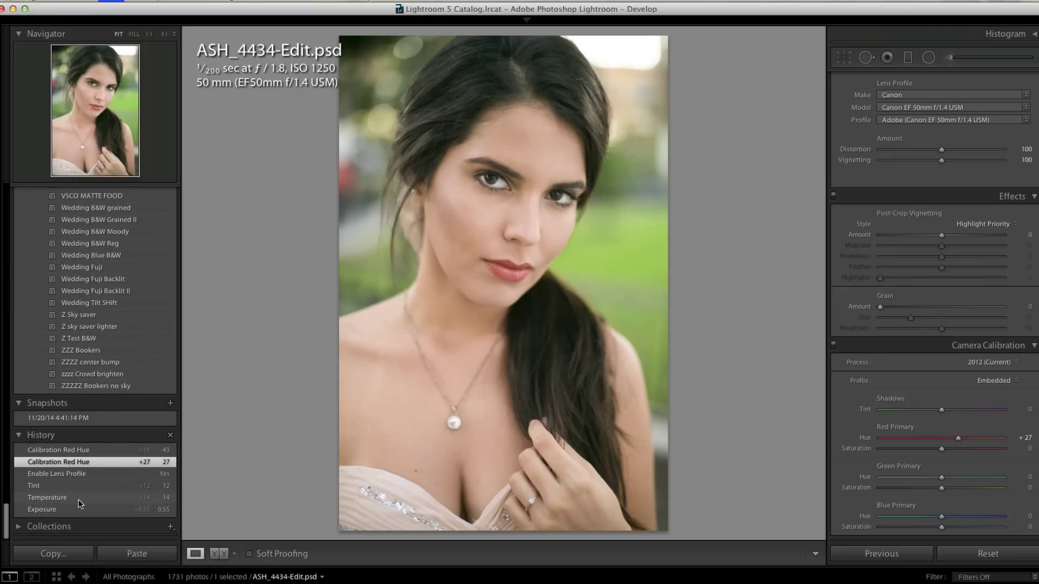
{"action": "key", "text": "super+shift+z"}
{"action": "key", "text": "super+z"}
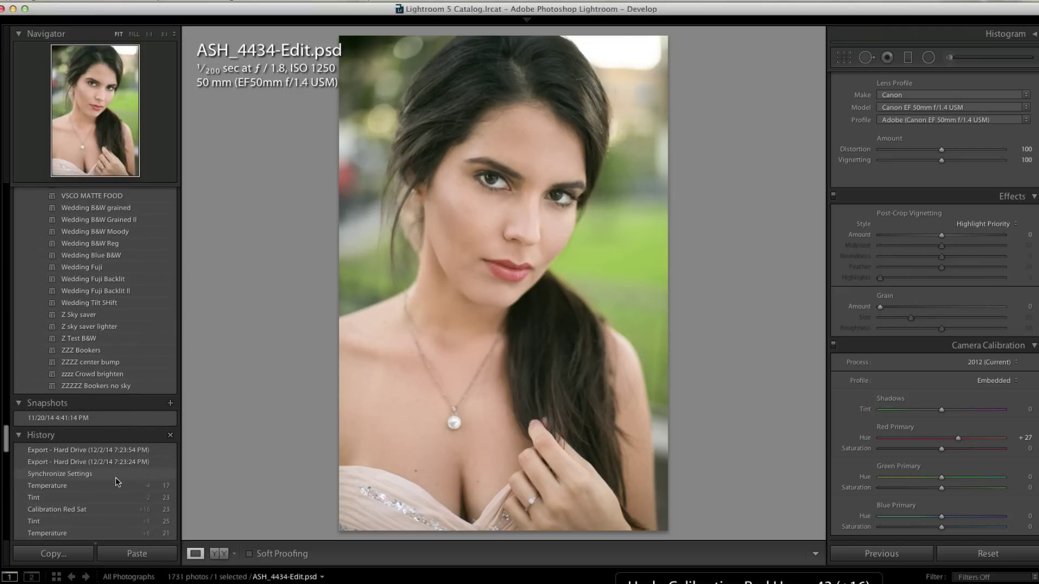
Advance the history through the calibration states: Green Hue 49, Red Hue 40 and Red Saturation -1.
{"action": "scroll", "coordinate": [96, 489], "scroll_direction": "down", "scroll_amount": 10}
{"action": "scroll", "coordinate": [96, 490], "scroll_direction": "down", "scroll_amount": 5}
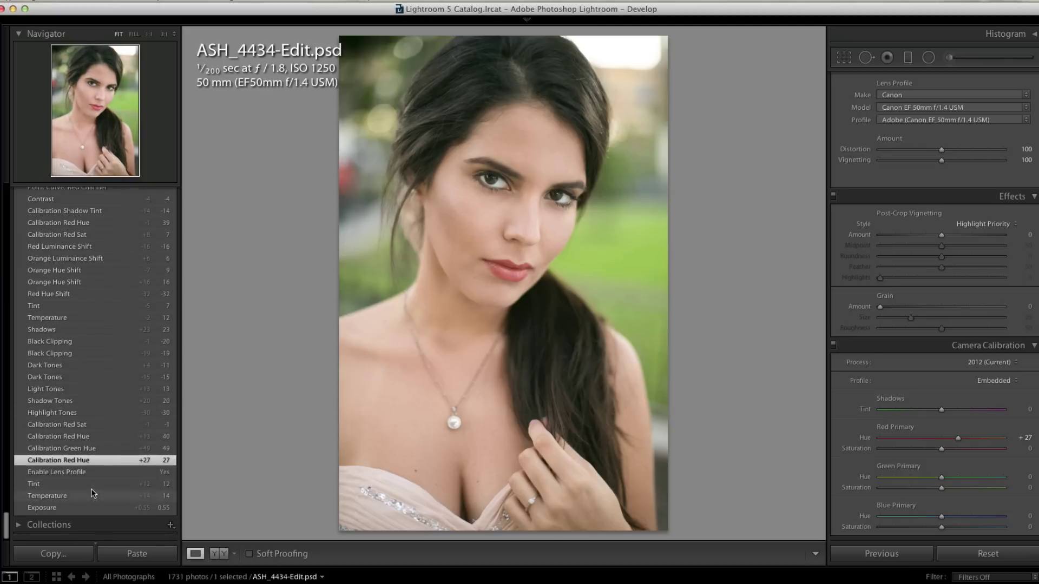
{"action": "left_click", "coordinate": [88, 450]}
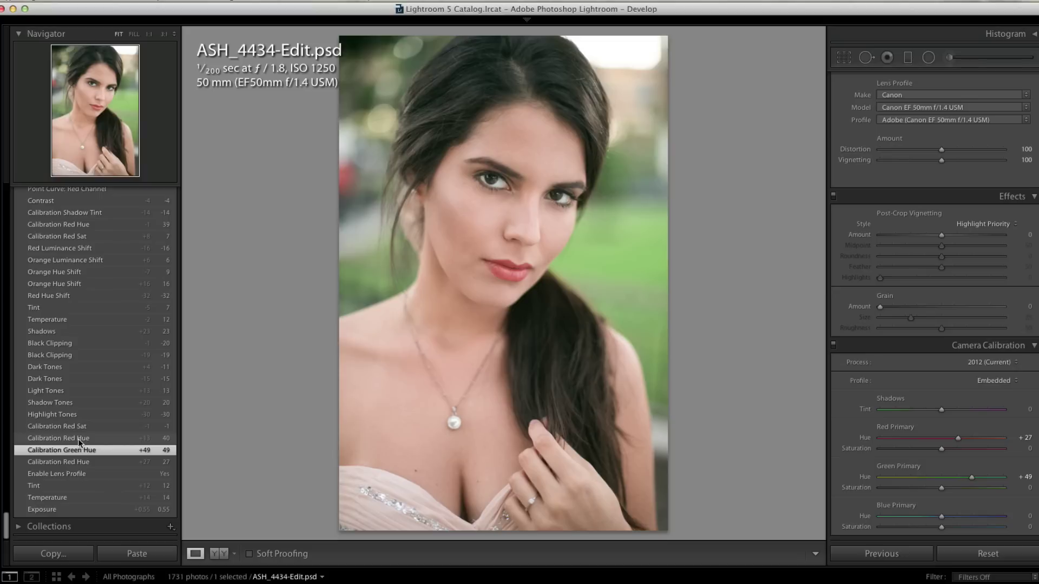
{"action": "left_click", "coordinate": [80, 439]}
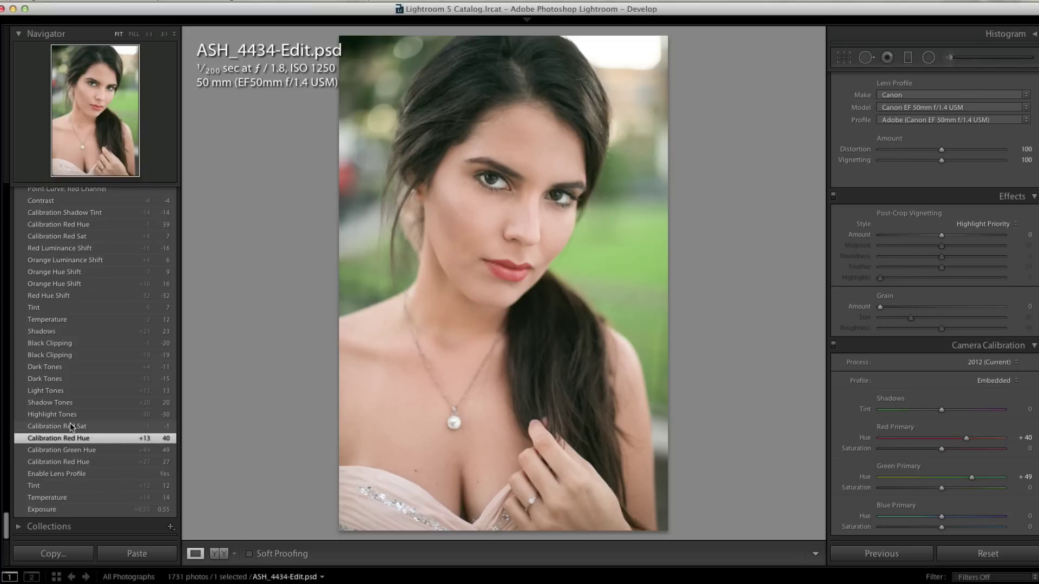
{"action": "left_click", "coordinate": [72, 427]}
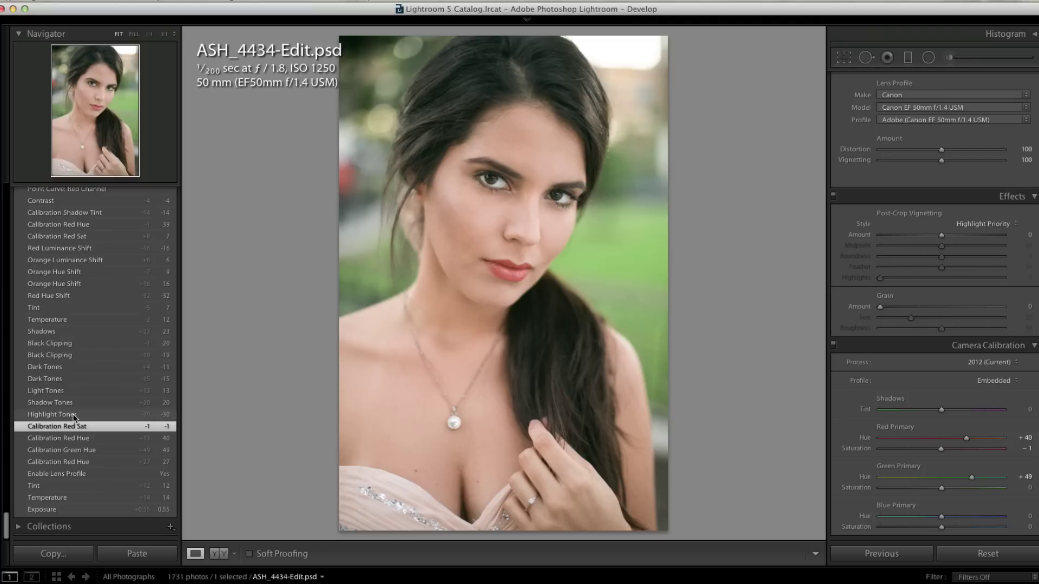
Advance the history through the tone curve states Highlights -30, Shadows +20, Lights +13 and Darks -15, and show the Tone Curve settings.
{"action": "left_click", "coordinate": [74, 415]}
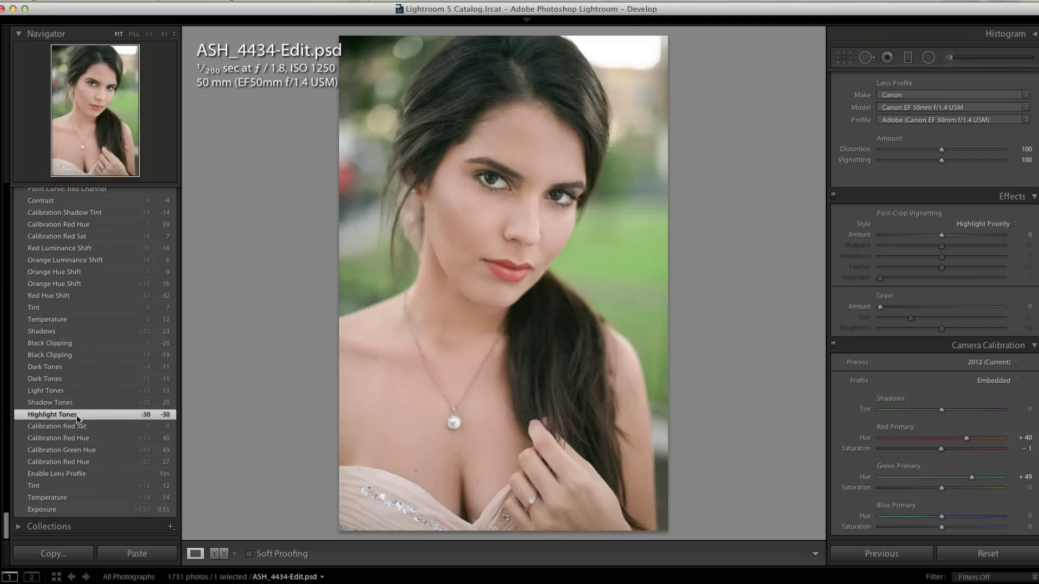
{"action": "left_click", "coordinate": [80, 405]}
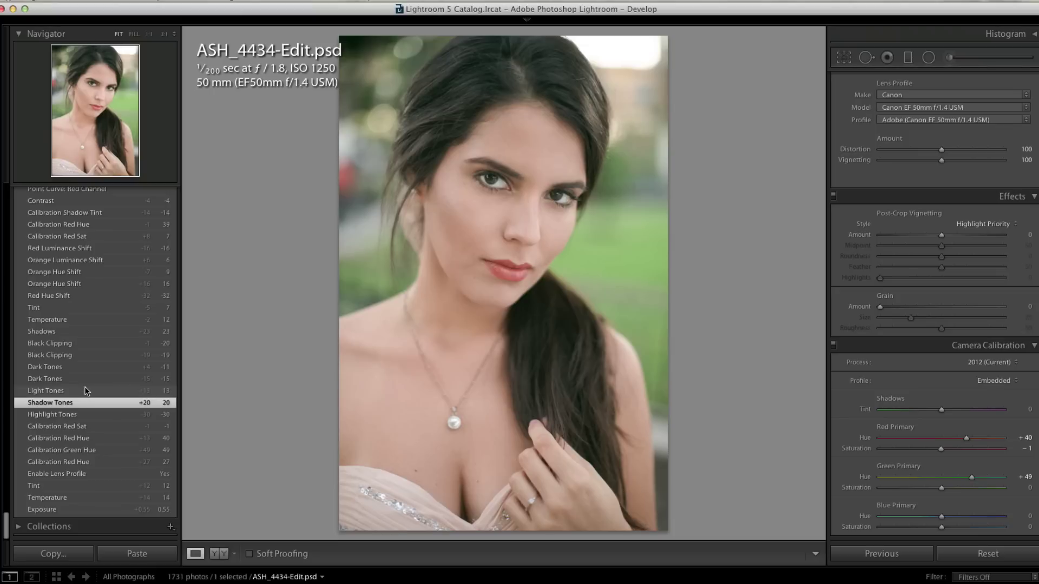
{"action": "left_click", "coordinate": [85, 391]}
{"action": "left_click", "coordinate": [82, 382]}
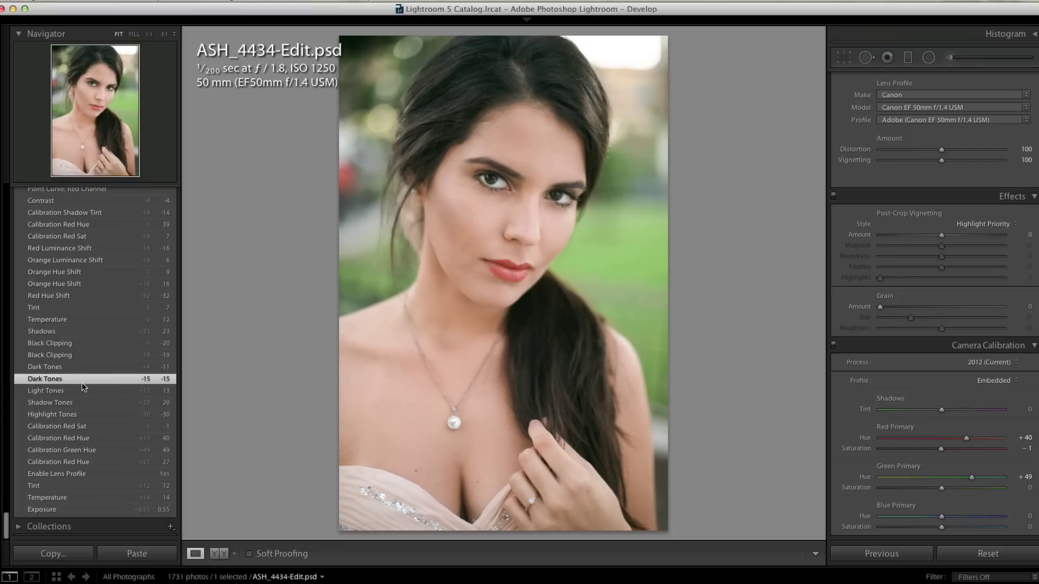
{"action": "scroll", "coordinate": [985, 315], "scroll_direction": "up", "scroll_amount": 10}
{"action": "scroll", "coordinate": [986, 315], "scroll_direction": "up", "scroll_amount": 6}
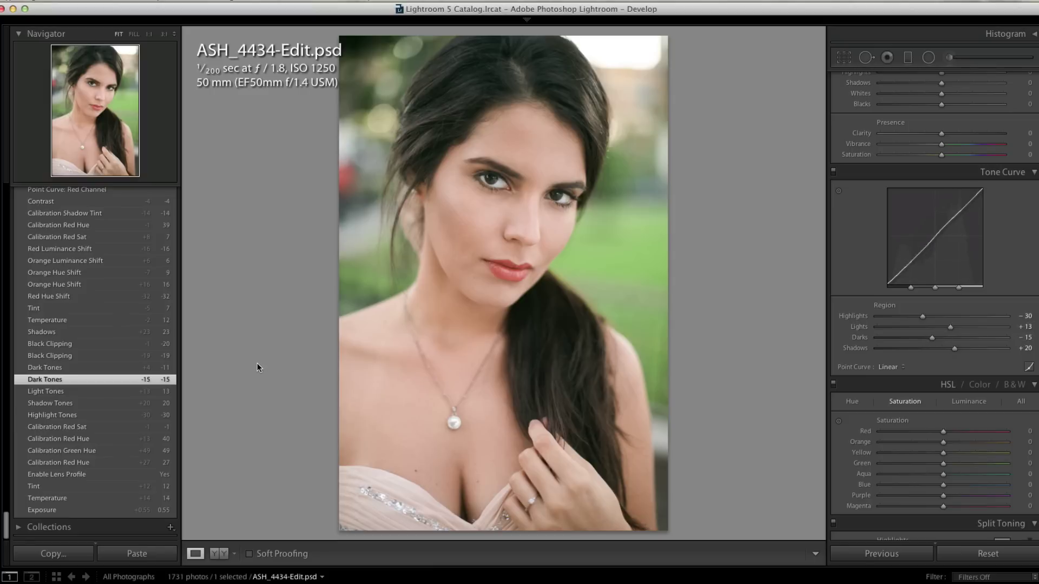
Advance the history to the Black Clipping -19 state and on to the Shadows +23 state, with the Basic settings in view.
{"action": "left_click", "coordinate": [83, 355]}
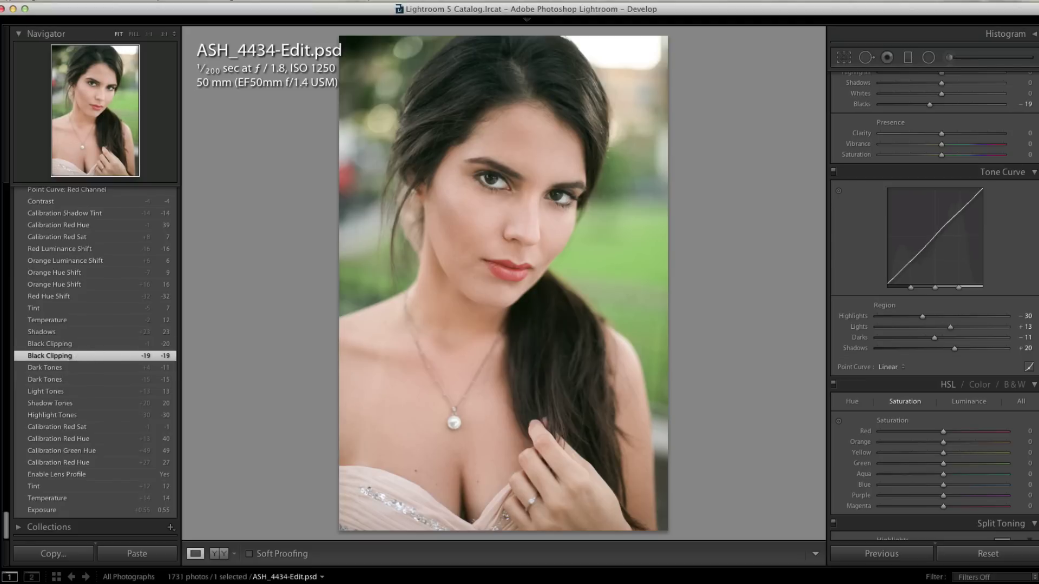
{"action": "scroll", "coordinate": [943, 122], "scroll_direction": "up", "scroll_amount": 5}
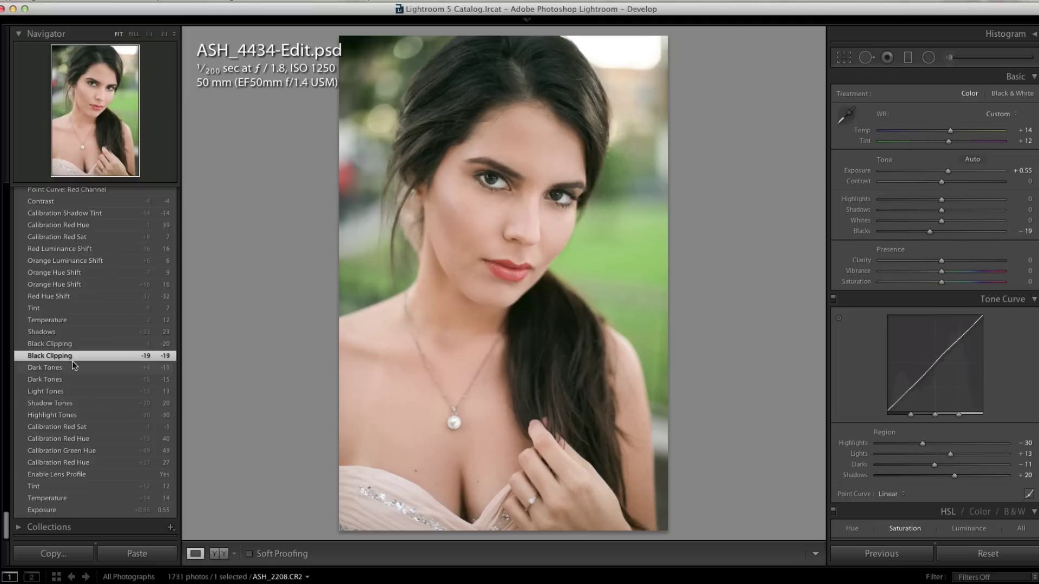
{"action": "left_click", "coordinate": [65, 332]}
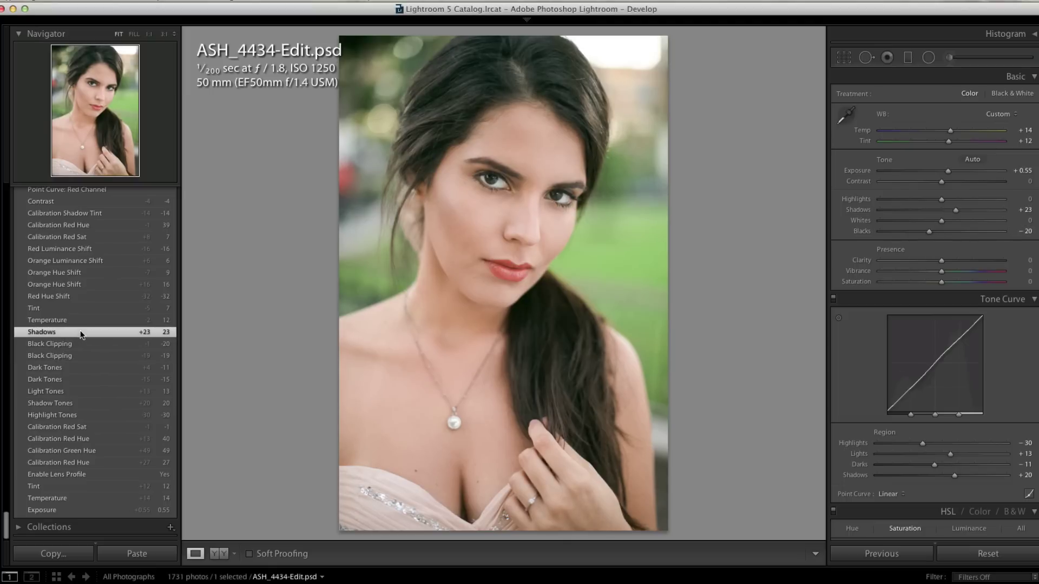
{"action": "scroll", "coordinate": [81, 319], "scroll_direction": "up", "scroll_amount": 1}
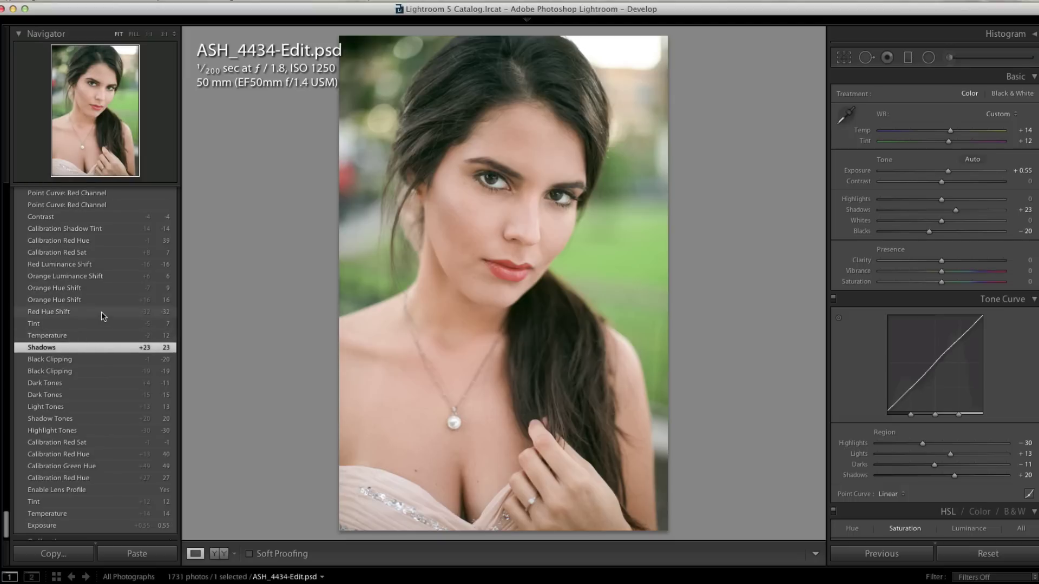
Advance the history to Red Hue Shift -32 and Orange Hue Shift 9, and display the HSL hue settings.
{"action": "left_click", "coordinate": [82, 312]}
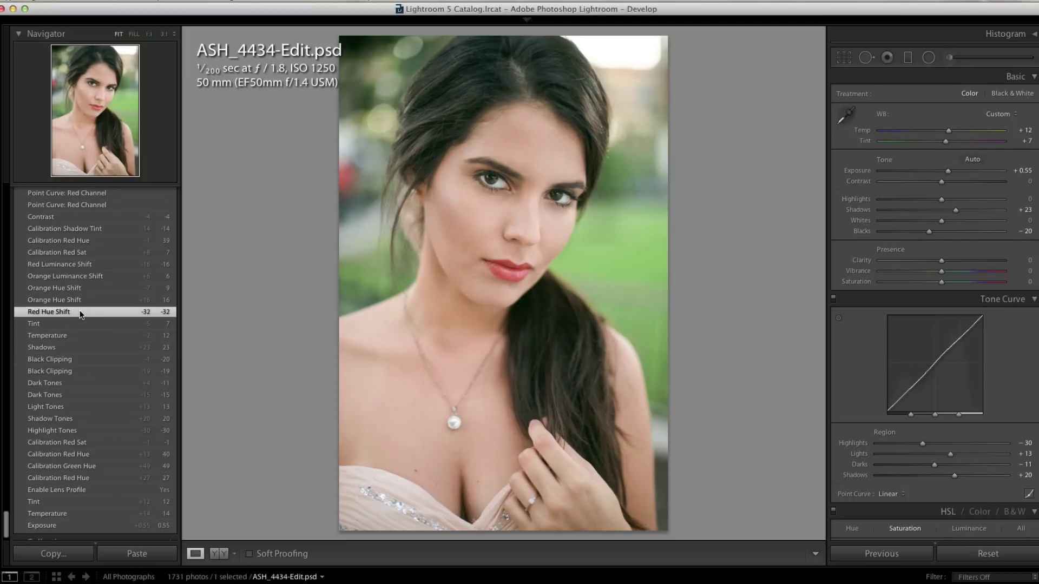
{"action": "scroll", "coordinate": [87, 313], "scroll_direction": "up", "scroll_amount": 2}
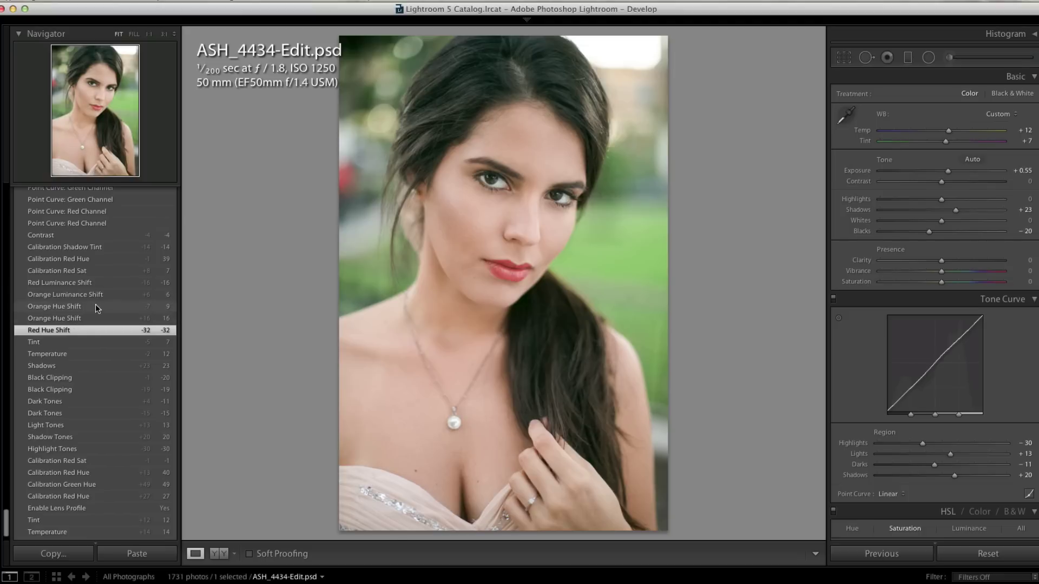
{"action": "scroll", "coordinate": [923, 361], "scroll_direction": "down", "scroll_amount": 5}
{"action": "scroll", "coordinate": [923, 361], "scroll_direction": "down", "scroll_amount": 2}
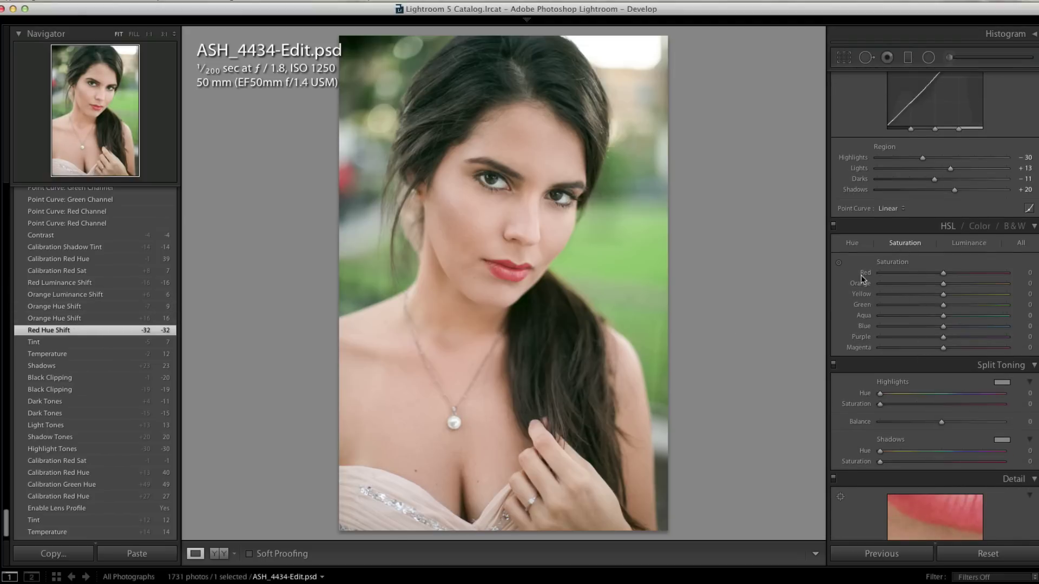
{"action": "left_click", "coordinate": [100, 308]}
{"action": "left_click", "coordinate": [853, 244]}
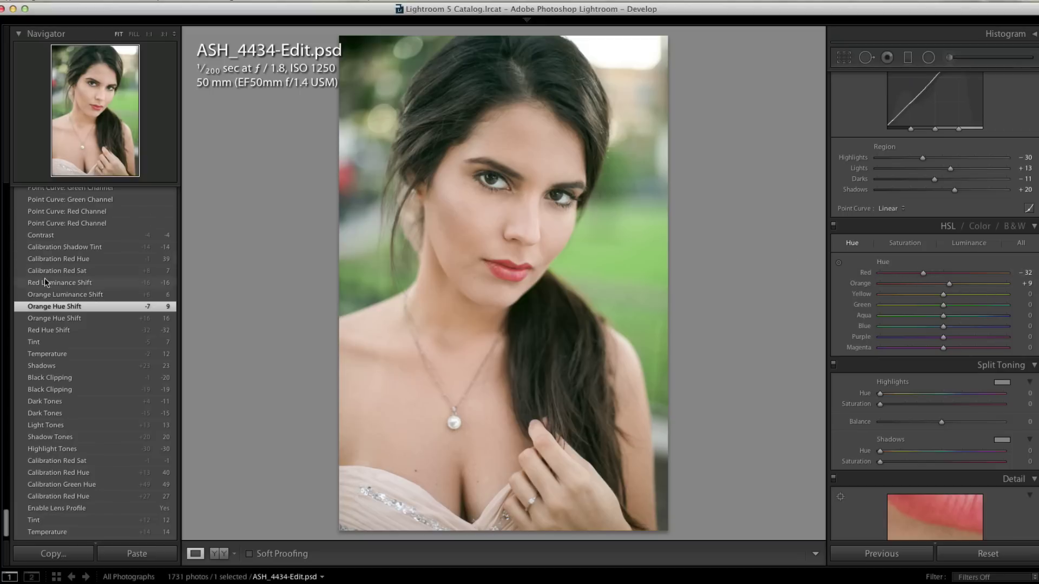
Advance the history to Orange Luminance Shift +6 and Red Luminance Shift -16, and display the HSL luminance settings.
{"action": "left_click", "coordinate": [77, 295]}
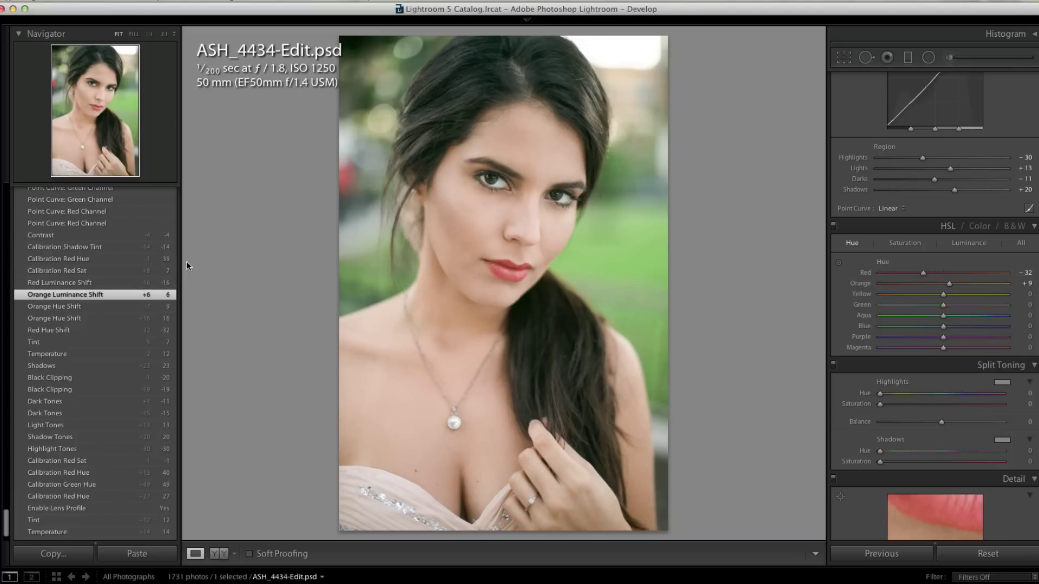
{"action": "left_click", "coordinate": [103, 283]}
{"action": "left_click", "coordinate": [969, 242]}
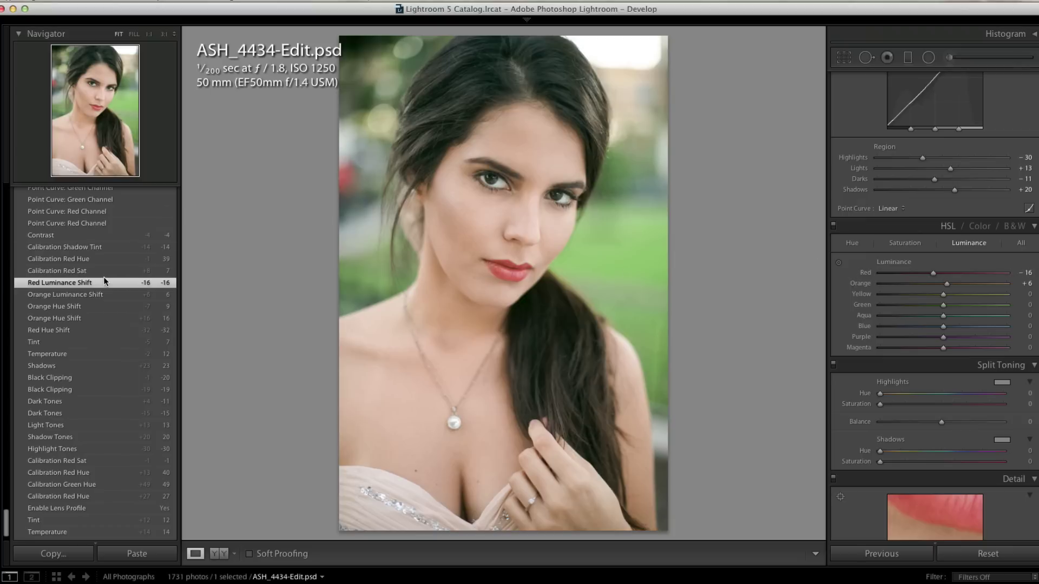
{"action": "scroll", "coordinate": [105, 282], "scroll_direction": "up", "scroll_amount": 3}
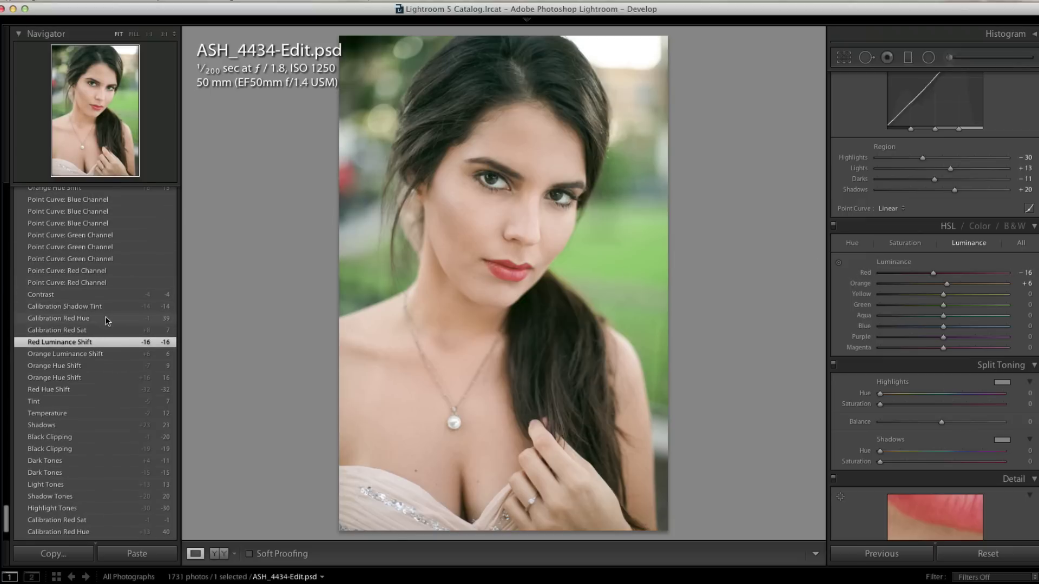
Advance the history through Calibration Red Hue 39, Calibration Shadow Tint -14 and Contrast -4, checking the Camera Calibration and Basic settings.
{"action": "left_click", "coordinate": [108, 318]}
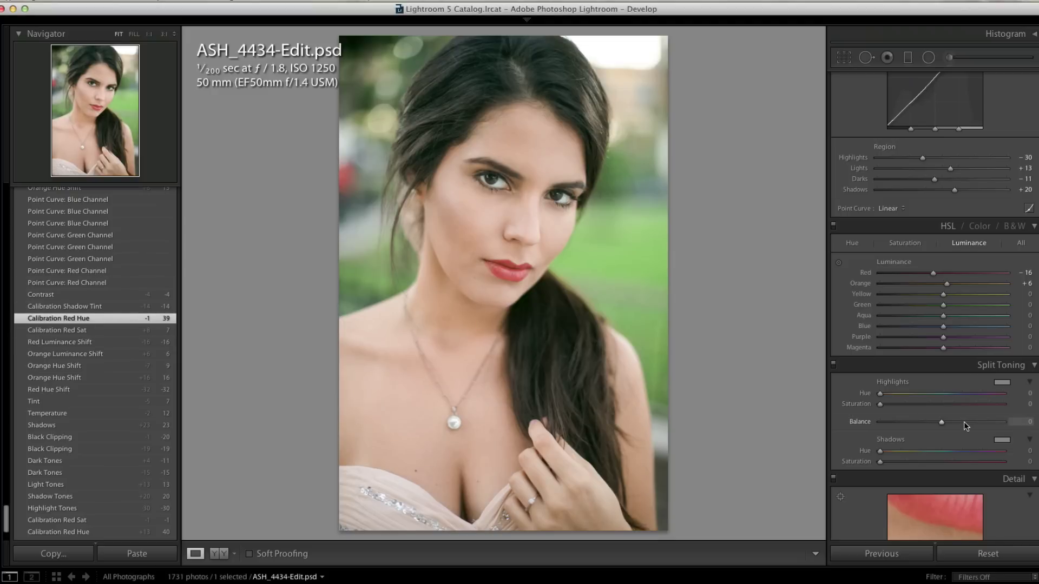
{"action": "scroll", "coordinate": [963, 421], "scroll_direction": "down", "scroll_amount": 5}
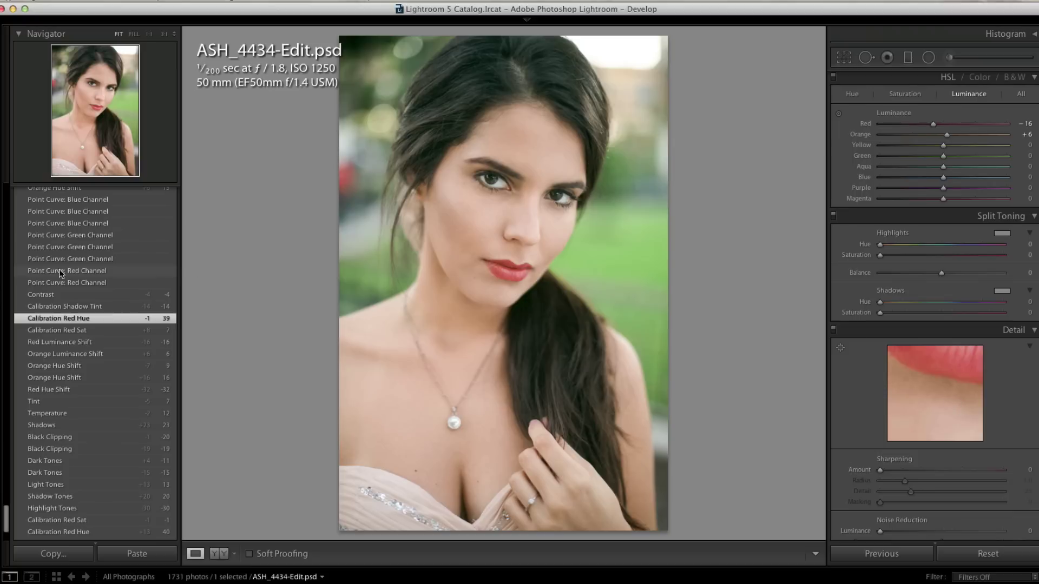
{"action": "scroll", "coordinate": [911, 459], "scroll_direction": "down", "scroll_amount": 10}
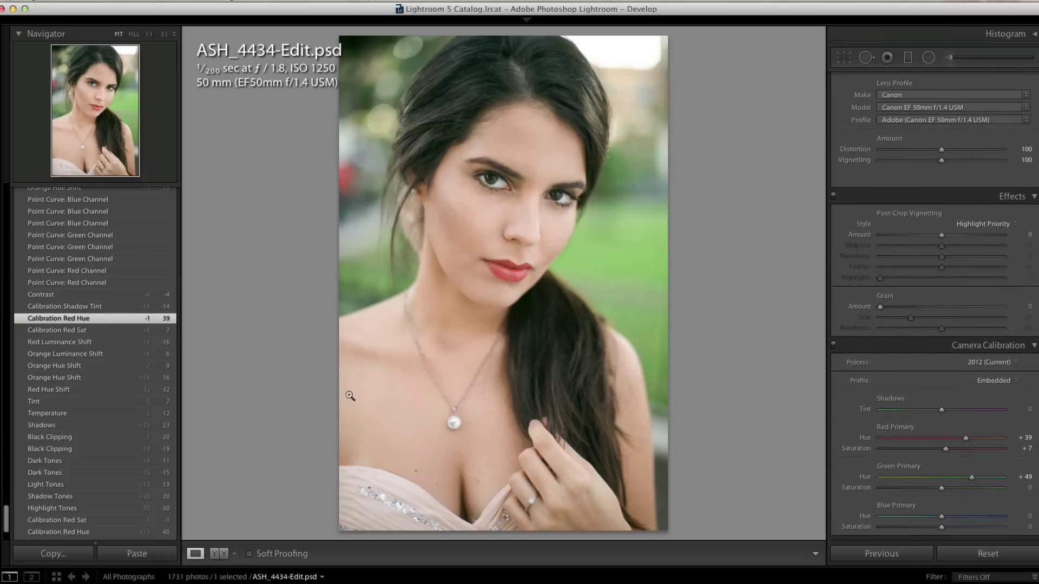
{"action": "left_click", "coordinate": [131, 307]}
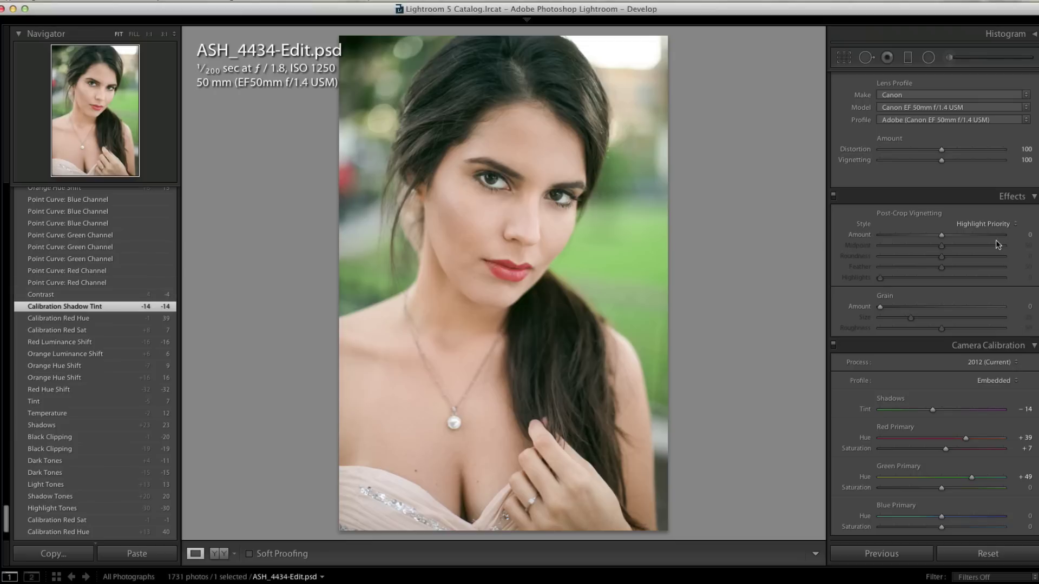
{"action": "scroll", "coordinate": [941, 216], "scroll_direction": "up", "scroll_amount": 15}
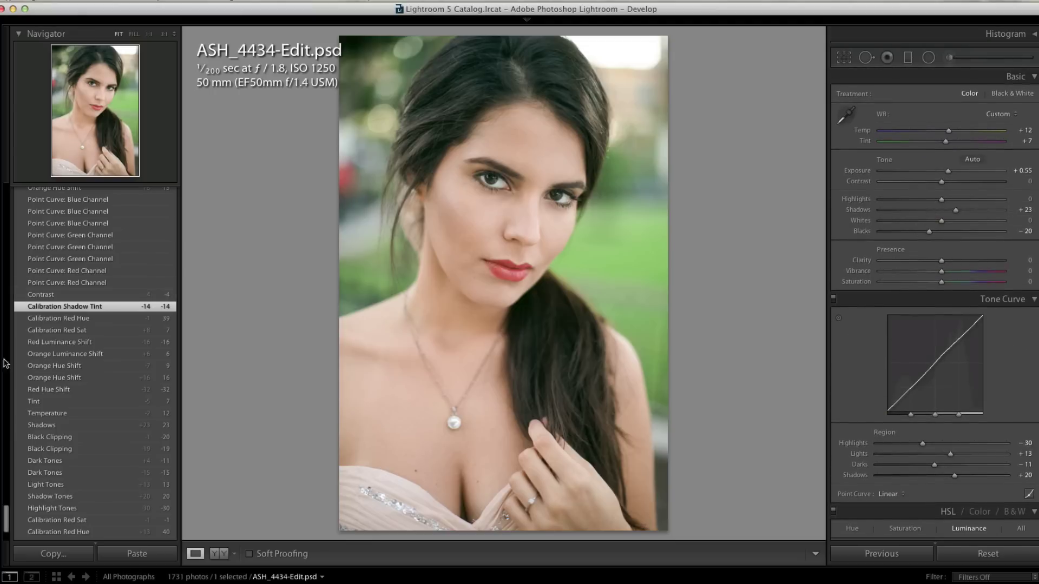
{"action": "left_click", "coordinate": [68, 296]}
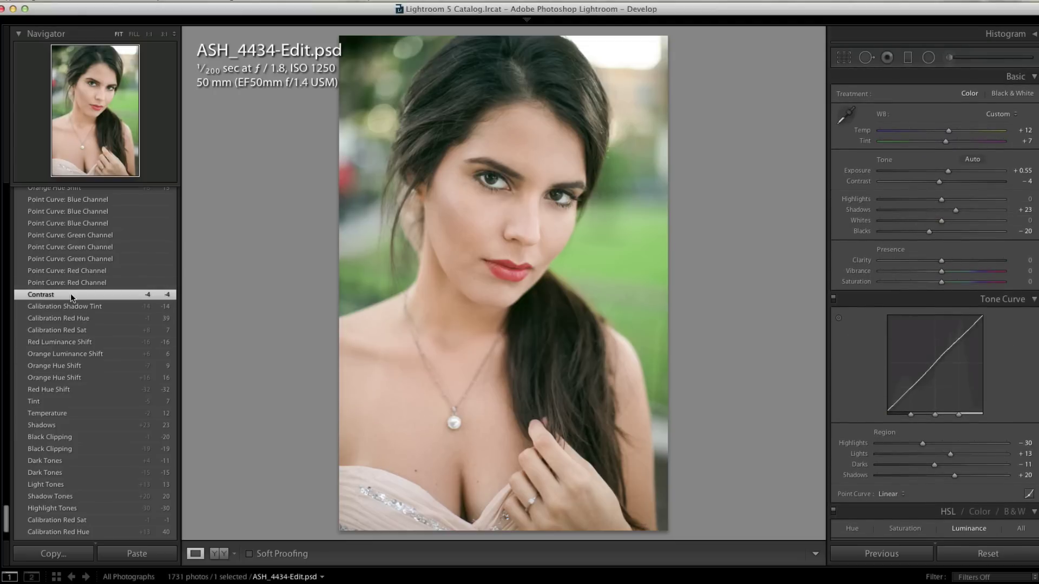
Display the RGB point curve and advance the history to the latest Point Curve: Blue Channel state.
{"action": "scroll", "coordinate": [82, 288], "scroll_direction": "up", "scroll_amount": 5}
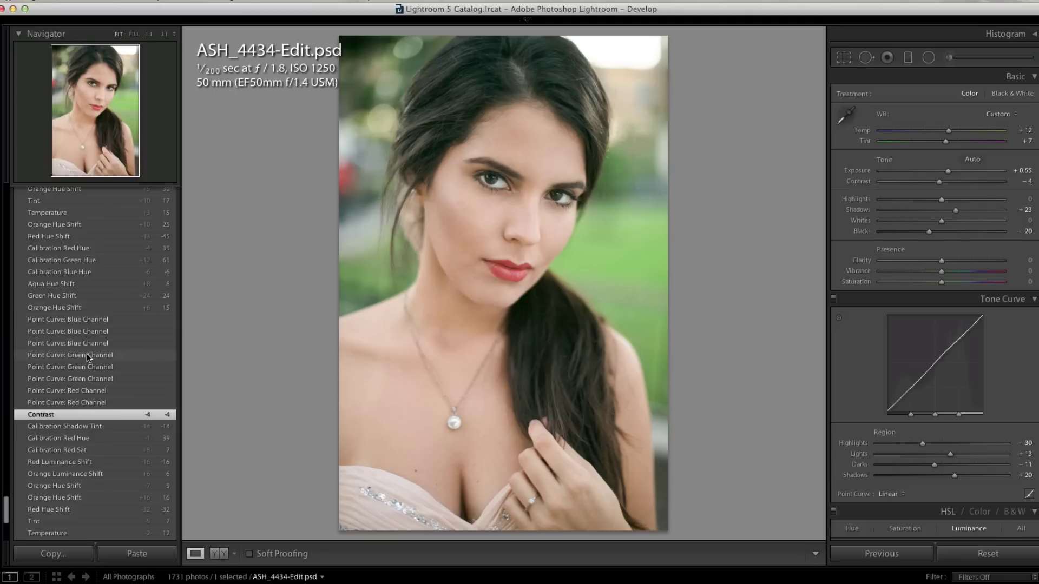
{"action": "left_click", "coordinate": [1028, 494]}
{"action": "left_click", "coordinate": [954, 426]}
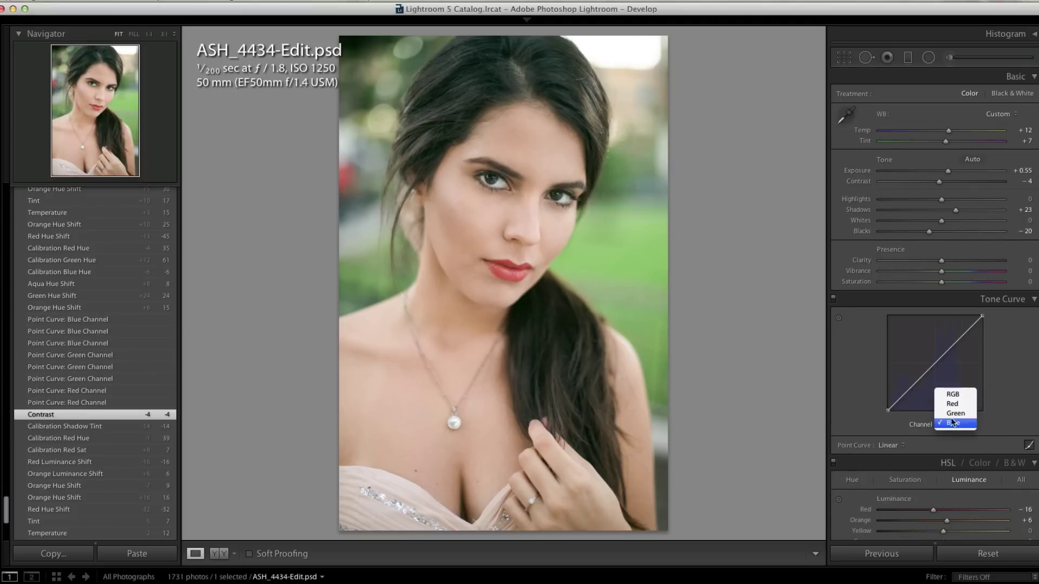
{"action": "left_click", "coordinate": [950, 399]}
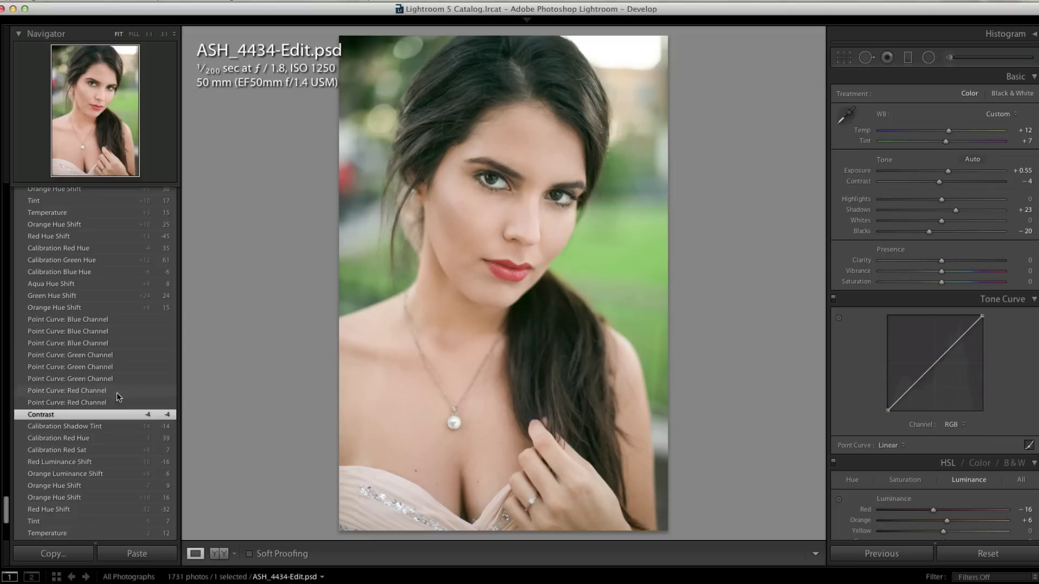
{"action": "left_click", "coordinate": [79, 320]}
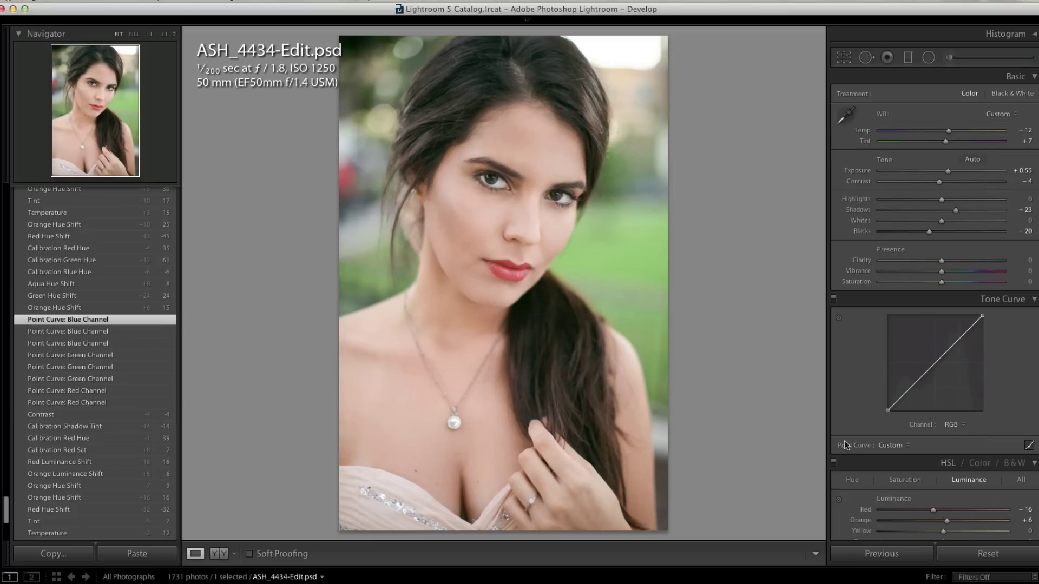
Inspect the Red, Green and Blue channel point curves one after another.
{"action": "left_click", "coordinate": [961, 427]}
{"action": "left_click", "coordinate": [946, 433]}
{"action": "left_click", "coordinate": [952, 425]}
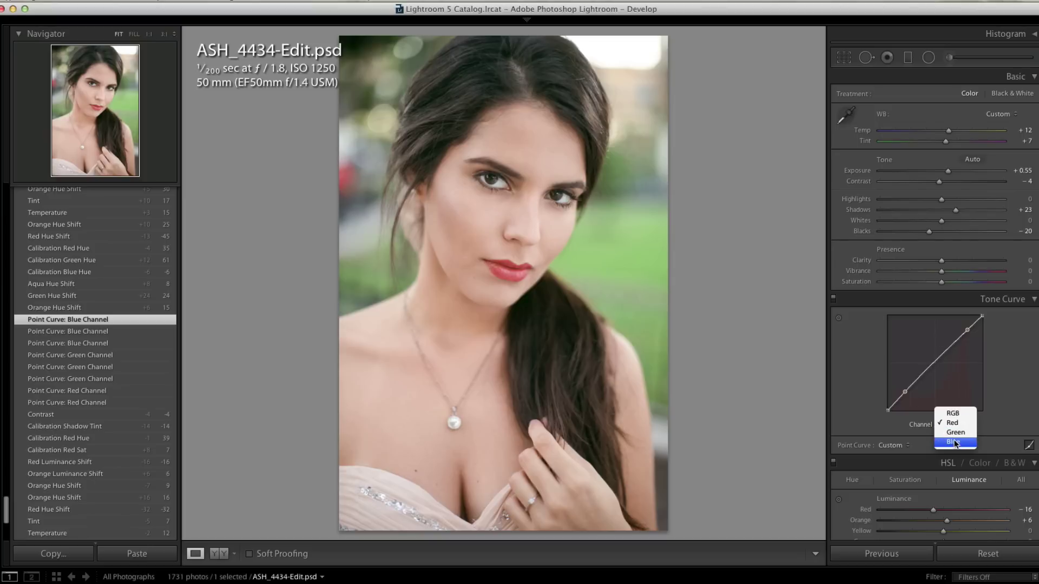
{"action": "left_click", "coordinate": [951, 434]}
{"action": "left_click", "coordinate": [952, 424]}
{"action": "left_click", "coordinate": [953, 433]}
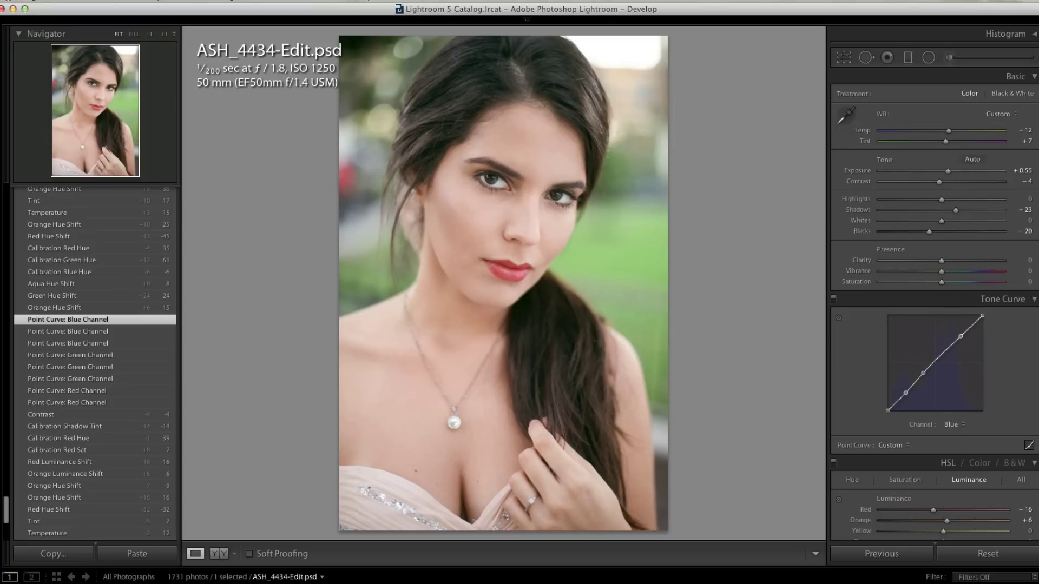
Display the HSL hue settings and advance the history to Aqua Hue Shift +8.
{"action": "scroll", "coordinate": [124, 319], "scroll_direction": "up", "scroll_amount": 5}
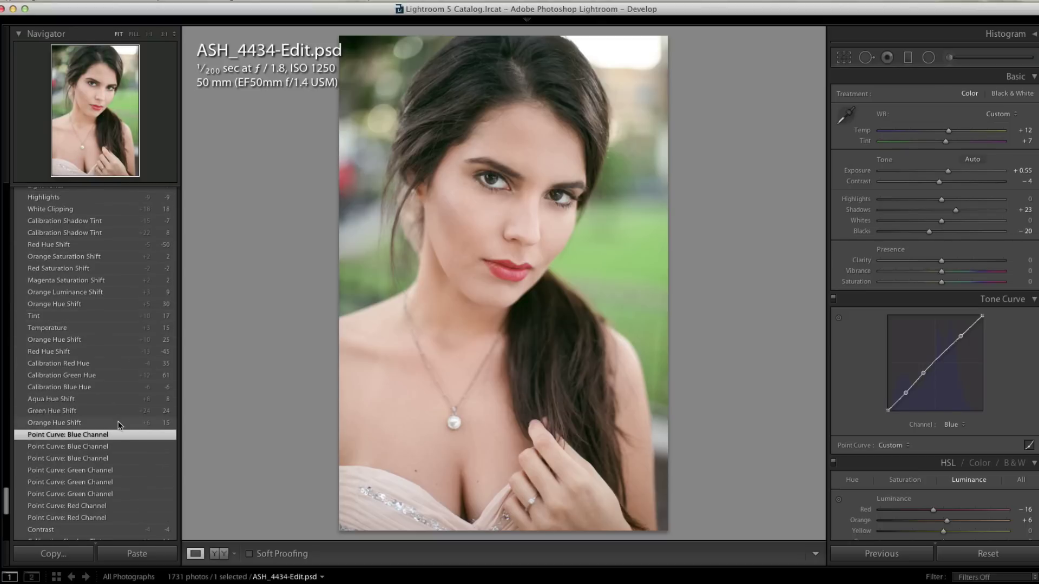
{"action": "scroll", "coordinate": [120, 427], "scroll_direction": "up", "scroll_amount": 2}
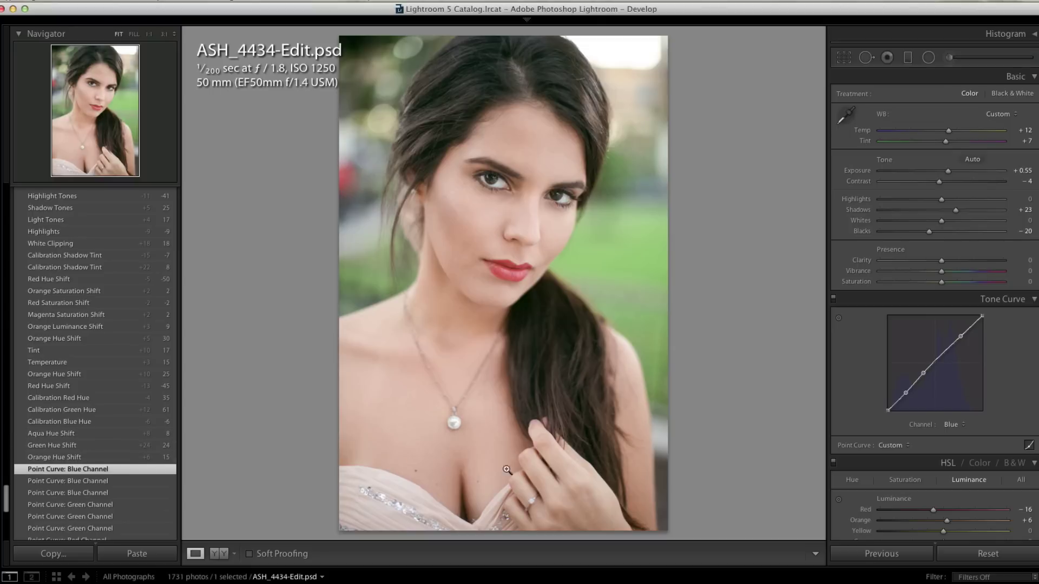
{"action": "left_click", "coordinate": [852, 480]}
{"action": "scroll", "coordinate": [871, 471], "scroll_direction": "down", "scroll_amount": 4}
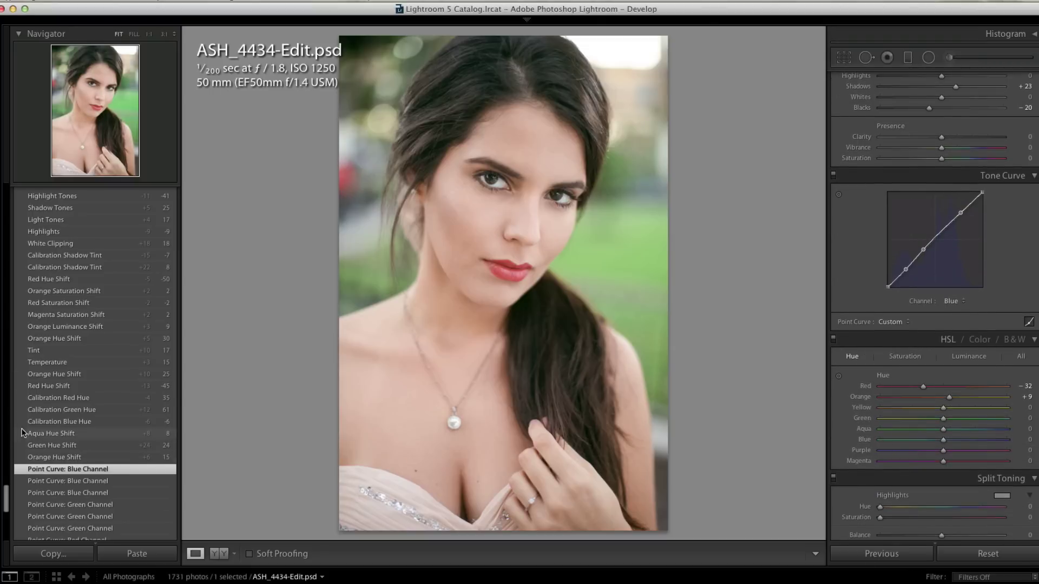
{"action": "left_click", "coordinate": [85, 432]}
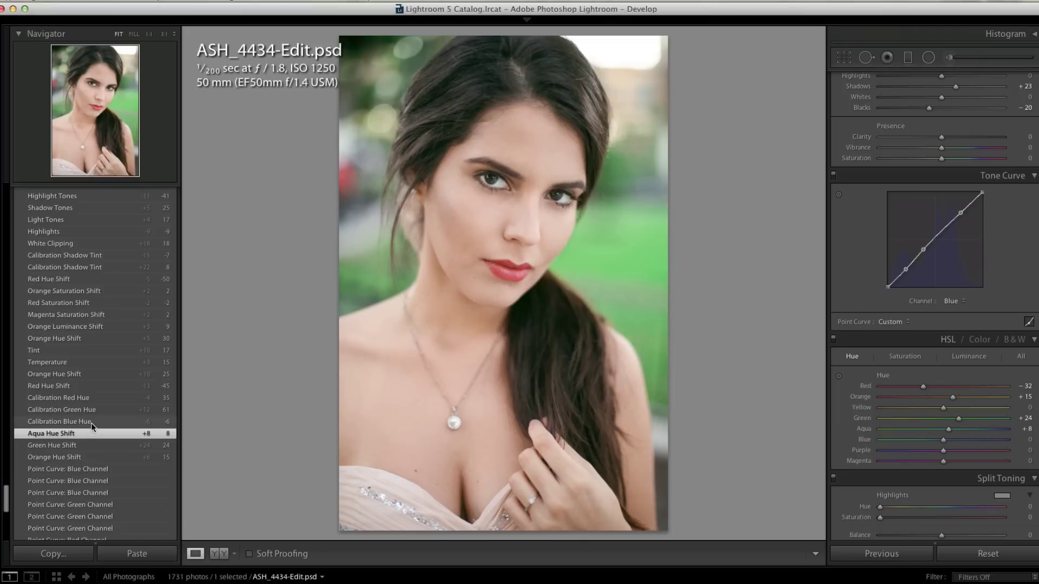
Advance the history to Red Hue Shift -45 and Orange Hue Shift 25, checking the Camera Calibration and HSL hue settings.
{"action": "scroll", "coordinate": [974, 429], "scroll_direction": "down", "scroll_amount": 15}
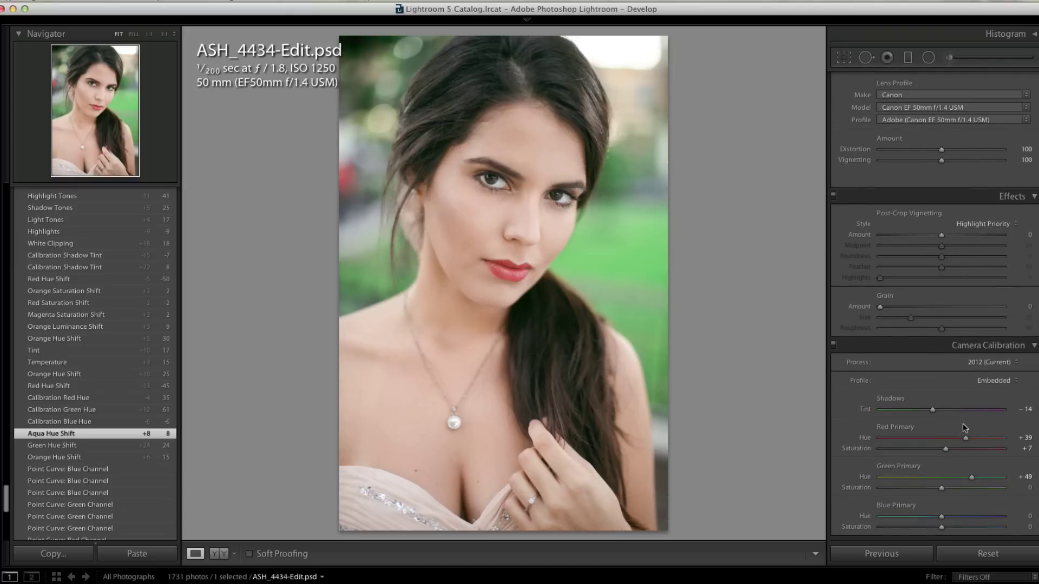
{"action": "left_click", "coordinate": [104, 388]}
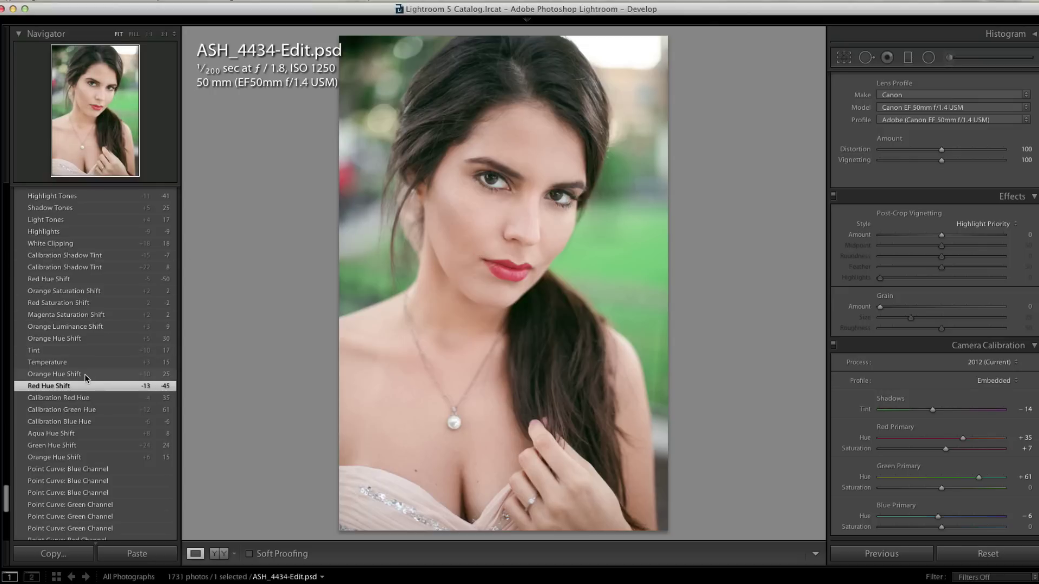
{"action": "scroll", "coordinate": [962, 274], "scroll_direction": "up", "scroll_amount": 10}
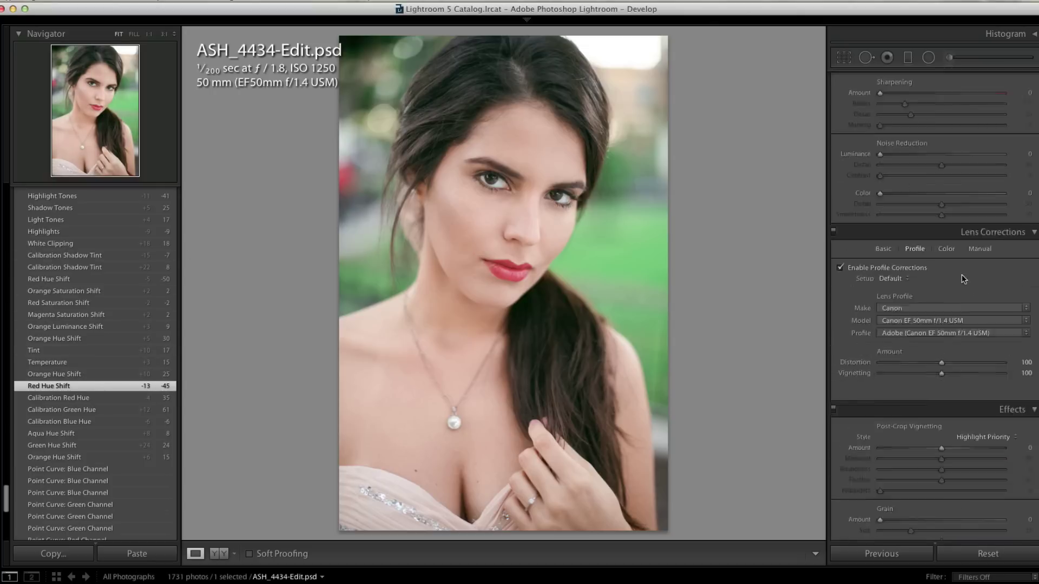
{"action": "scroll", "coordinate": [954, 264], "scroll_direction": "up", "scroll_amount": 4}
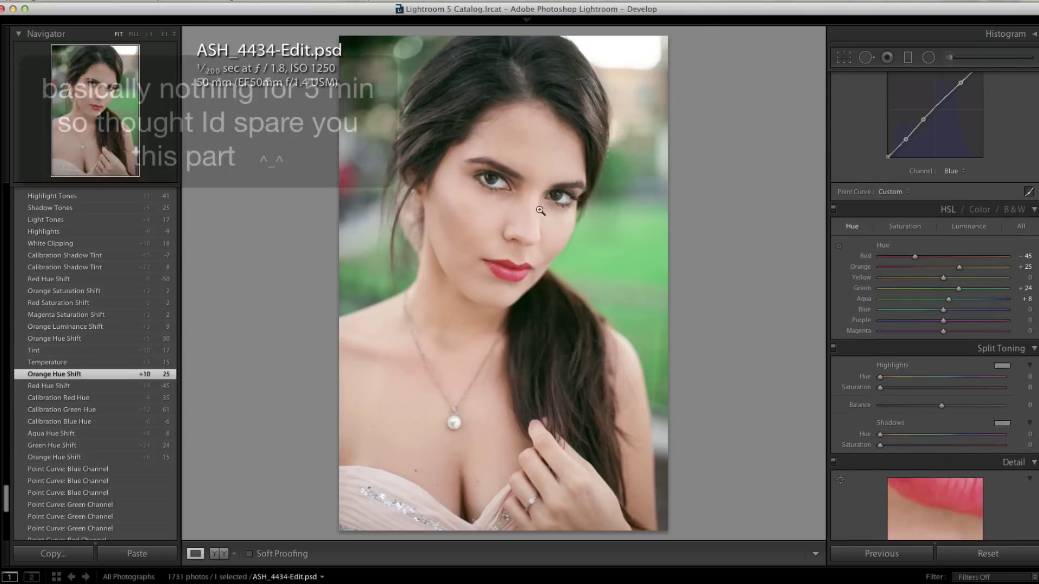
Advance the history through Orange Hue Shift 30 and Magenta Saturation Shift +2 to Red Hue Shift -50.
{"action": "left_click", "coordinate": [54, 339]}
{"action": "left_click", "coordinate": [114, 315]}
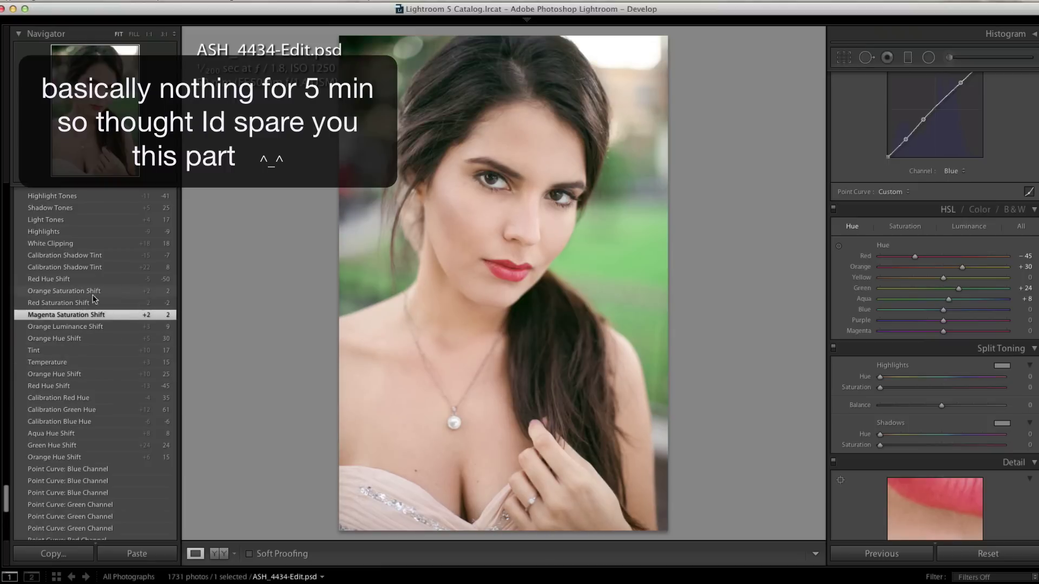
{"action": "left_click", "coordinate": [113, 278]}
Advance the history to White Clipping 18 and Light Tones 17, with the Basic and Tone Curve settings in view.
{"action": "scroll", "coordinate": [114, 292], "scroll_direction": "up", "scroll_amount": 5}
{"action": "left_click", "coordinate": [87, 371]}
{"action": "scroll", "coordinate": [86, 375], "scroll_direction": "up", "scroll_amount": 3}
{"action": "scroll", "coordinate": [924, 281], "scroll_direction": "up", "scroll_amount": 8}
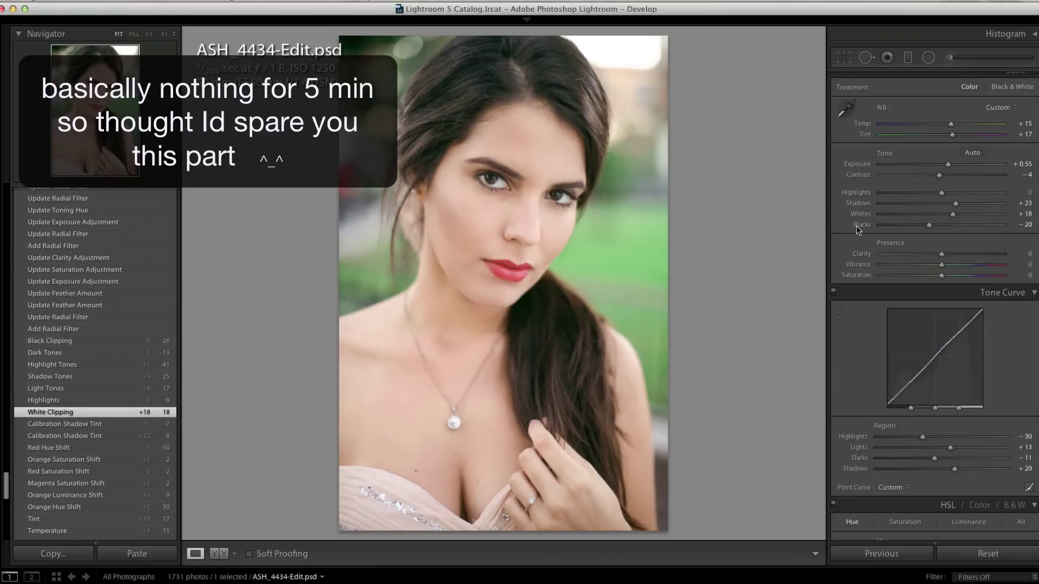
{"action": "left_click", "coordinate": [54, 391]}
Advance the history to an Update Radial Filter state, show the Radial Filter placements on the portrait, and close the filter tool.
{"action": "scroll", "coordinate": [86, 325], "scroll_direction": "up", "scroll_amount": 5}
{"action": "left_click", "coordinate": [58, 321]}
{"action": "left_click", "coordinate": [928, 58]}
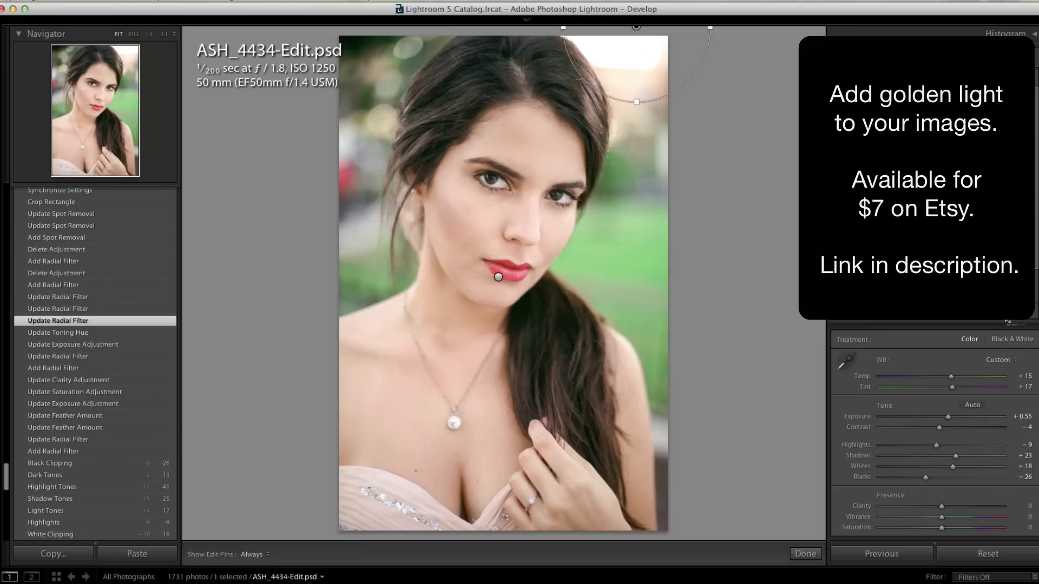
{"action": "key", "text": "shift+m"}
Advance the history to the Crop Rectangle state above the spot removal entries.
{"action": "scroll", "coordinate": [64, 241], "scroll_direction": "up", "scroll_amount": 3}
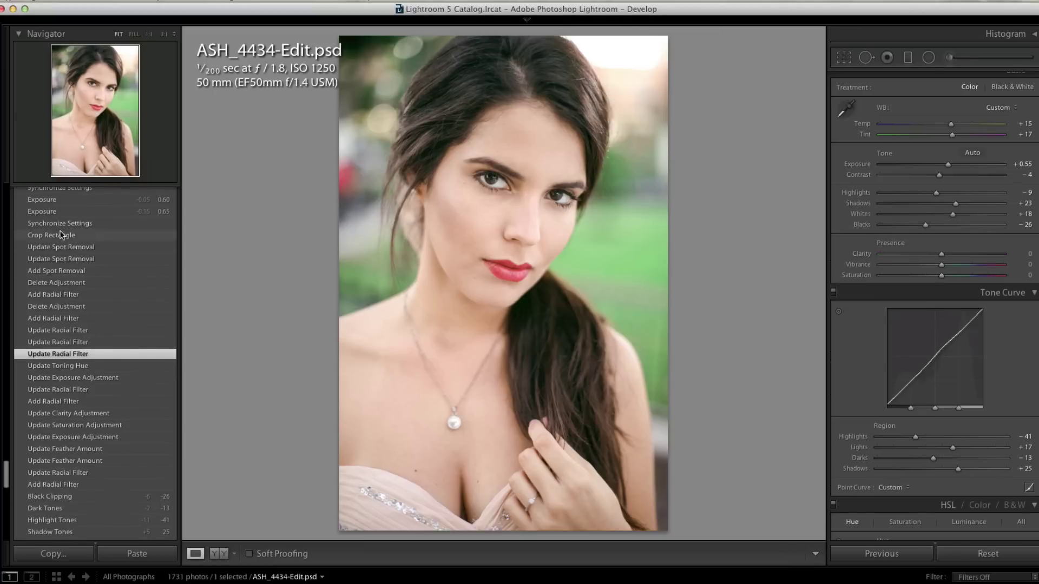
{"action": "scroll", "coordinate": [61, 241], "scroll_direction": "up", "scroll_amount": 3}
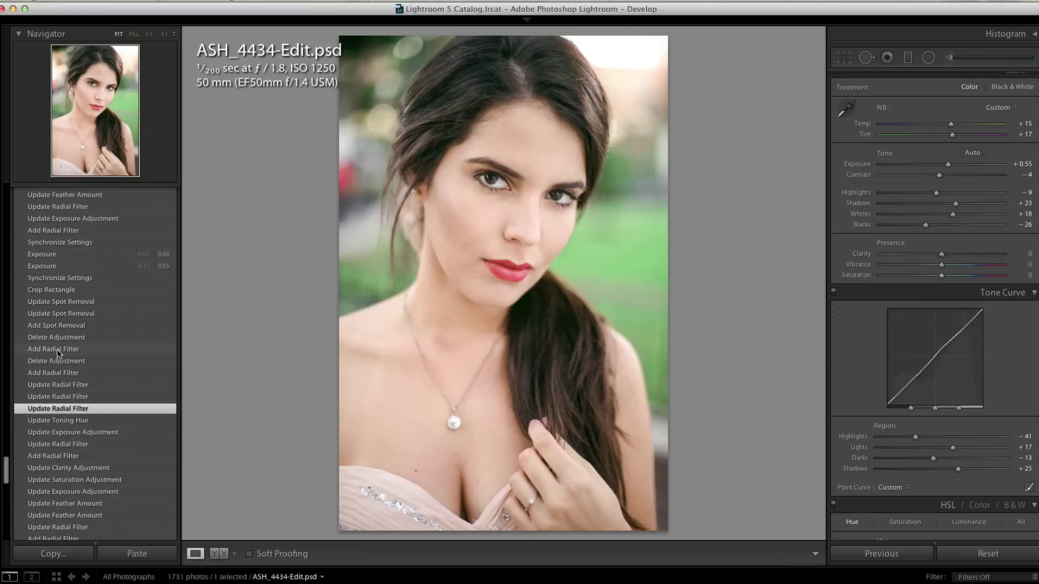
{"action": "left_click", "coordinate": [62, 292]}
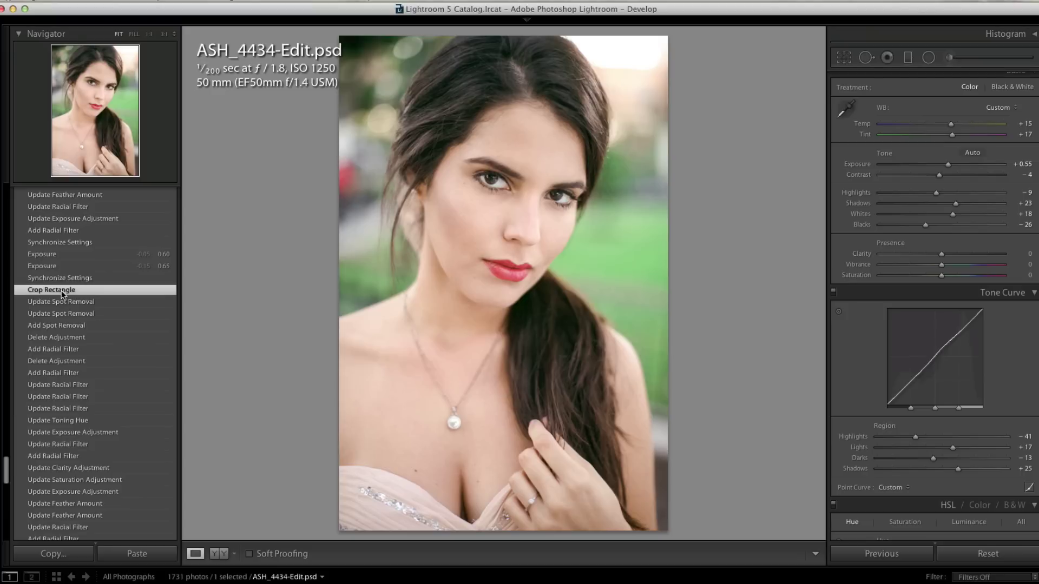
Advance the history to the most recent Exposure 0.60 state and on to Temperature 17.
{"action": "scroll", "coordinate": [63, 259], "scroll_direction": "up", "scroll_amount": 2}
{"action": "scroll", "coordinate": [63, 314], "scroll_direction": "up", "scroll_amount": 10}
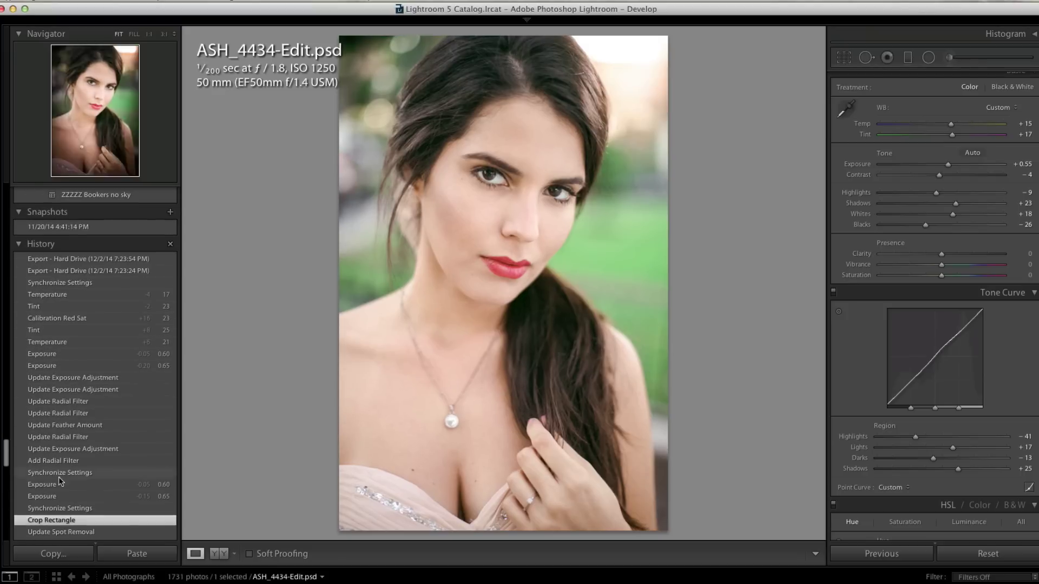
{"action": "left_click", "coordinate": [69, 354]}
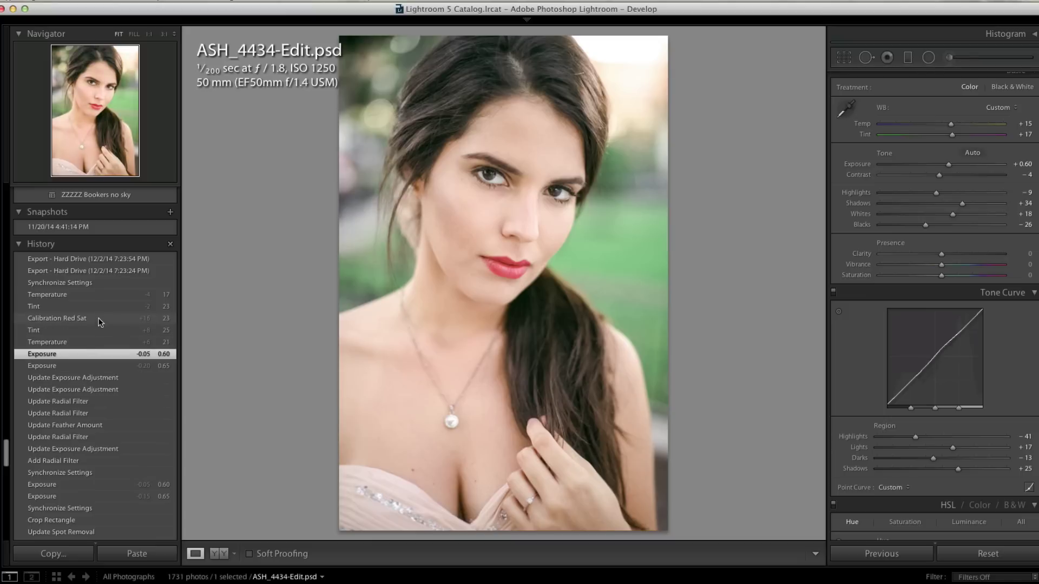
{"action": "left_click", "coordinate": [105, 297]}
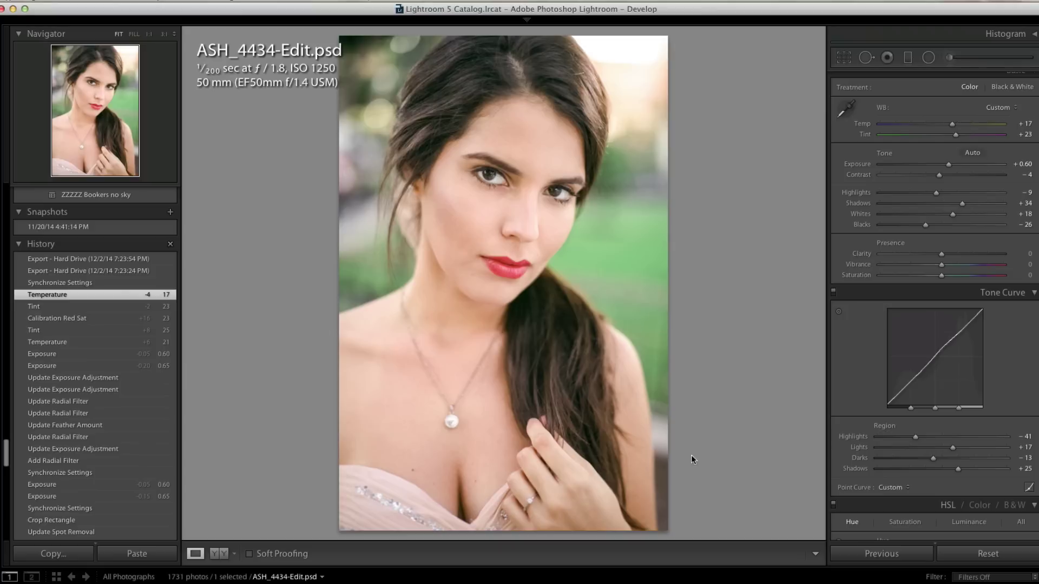
Review the Basic, Tone Curve, Detail and Camera Calibration settings of the edited portrait.
{"action": "scroll", "coordinate": [92, 281], "scroll_direction": "down", "scroll_amount": 10}
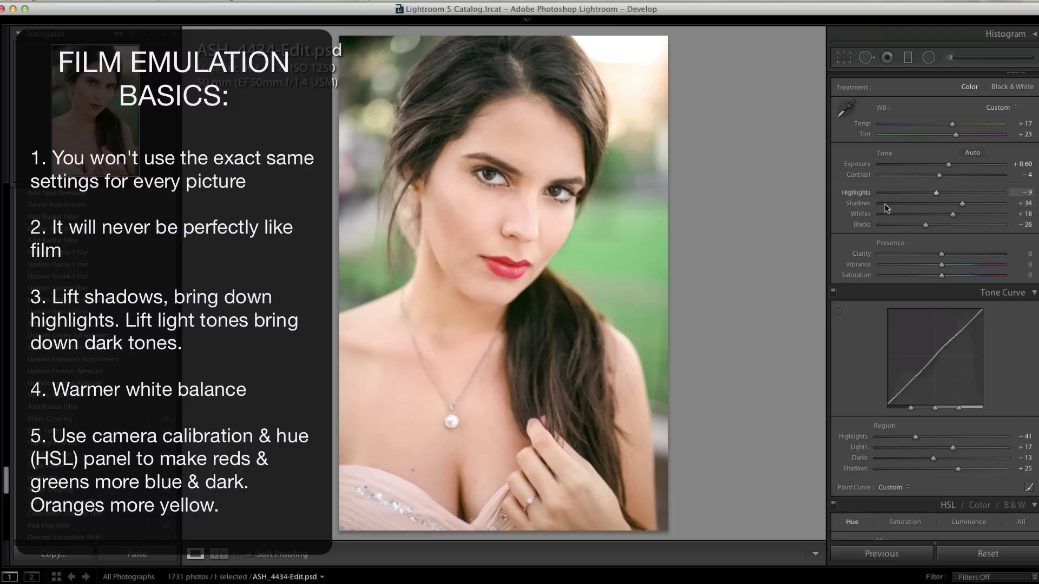
{"action": "scroll", "coordinate": [906, 215], "scroll_direction": "down", "scroll_amount": 15}
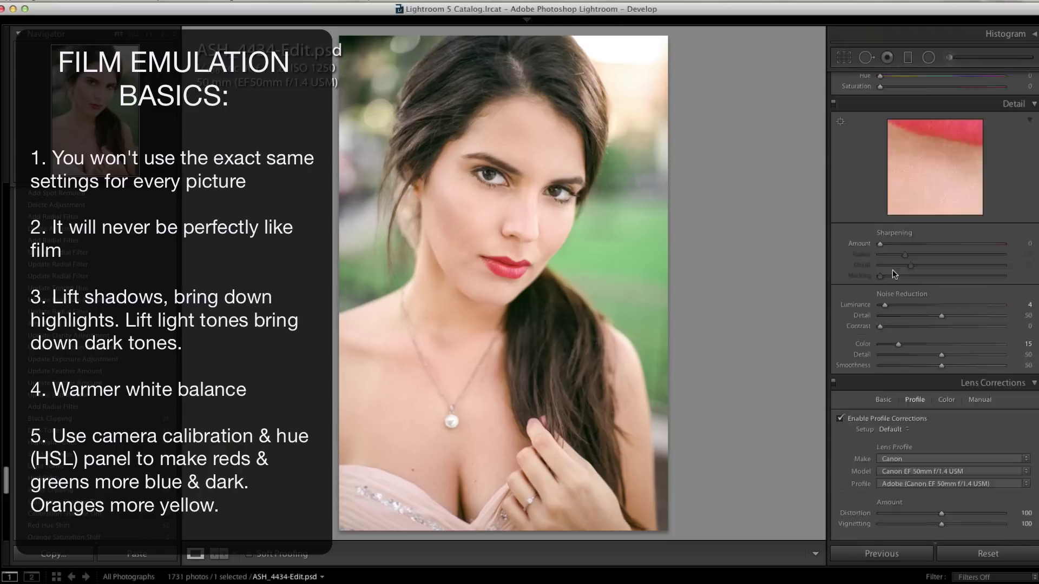
{"action": "scroll", "coordinate": [891, 270], "scroll_direction": "up", "scroll_amount": 15}
{"action": "scroll", "coordinate": [987, 120], "scroll_direction": "down", "scroll_amount": 1}
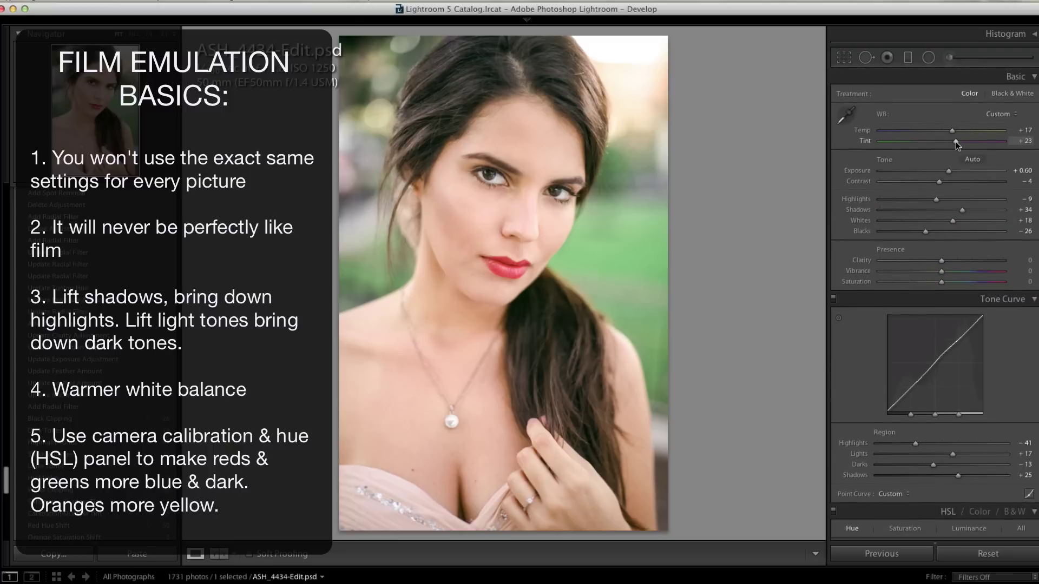
{"action": "scroll", "coordinate": [931, 394], "scroll_direction": "down", "scroll_amount": 12}
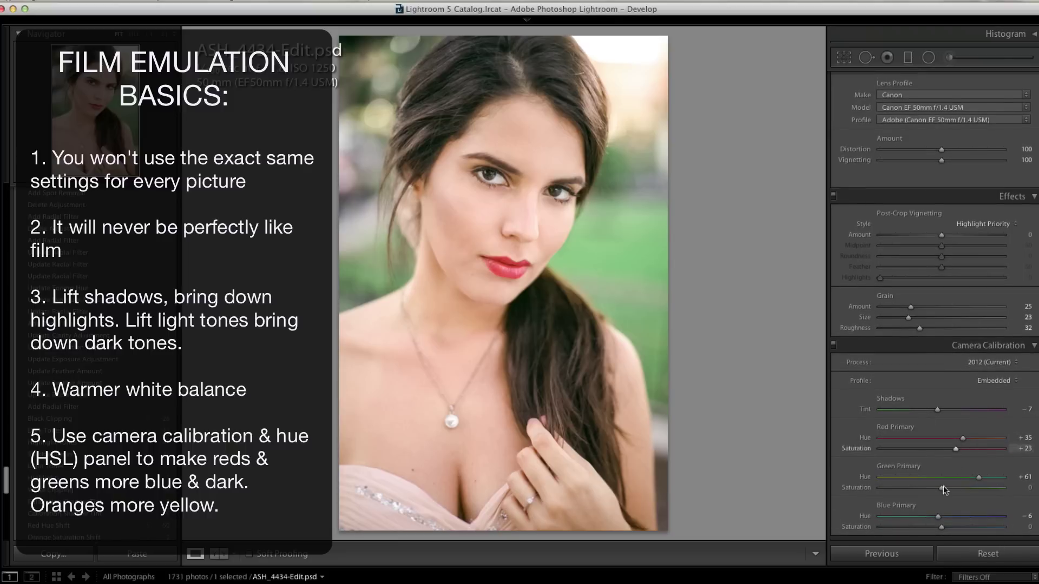
Review the HSL hue, saturation and luminance settings of the edited portrait.
{"action": "scroll", "coordinate": [953, 298], "scroll_direction": "up", "scroll_amount": 1}
{"action": "scroll", "coordinate": [951, 294], "scroll_direction": "up", "scroll_amount": 10}
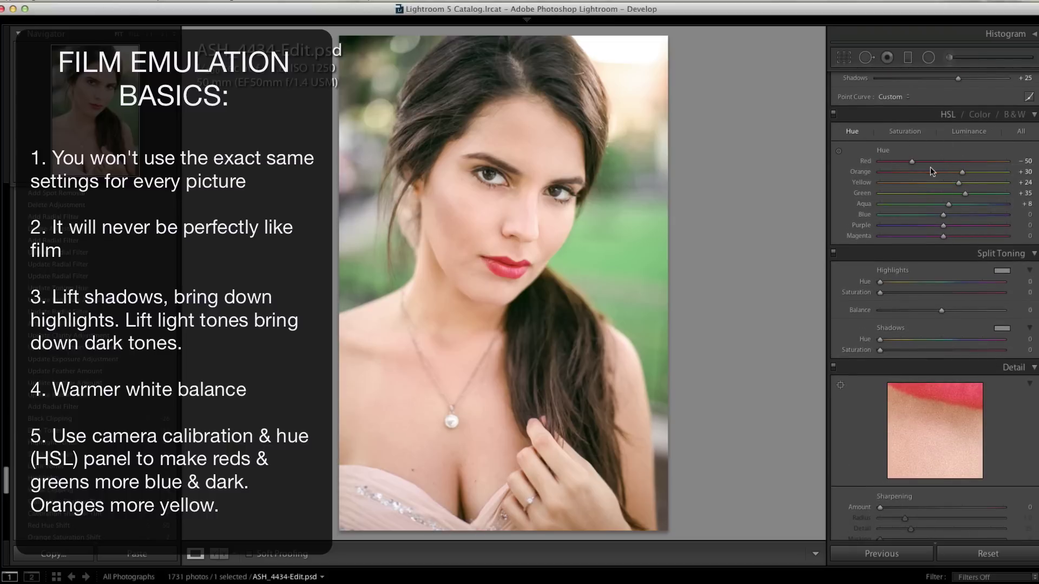
{"action": "left_click", "coordinate": [904, 132]}
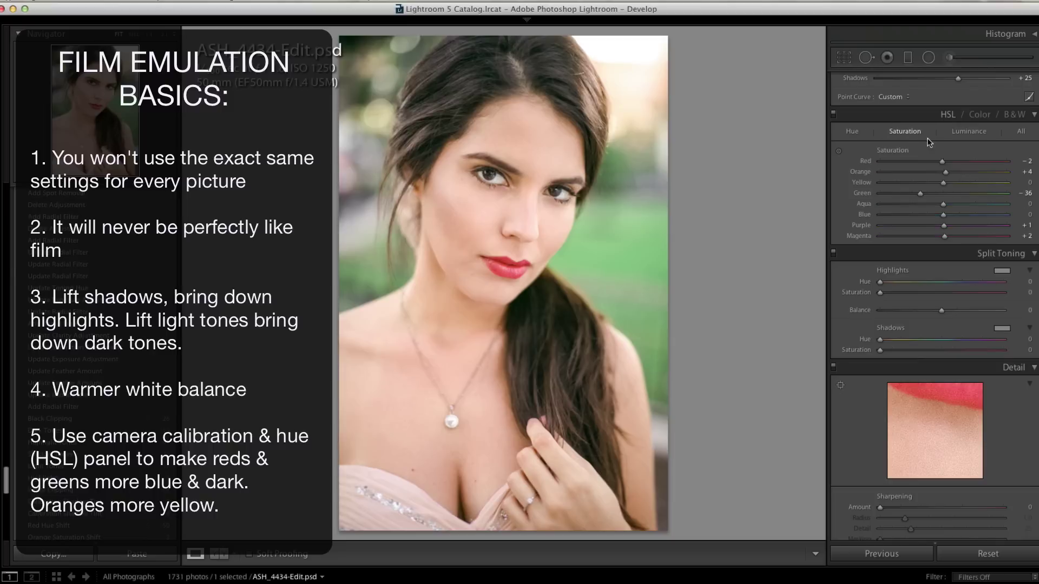
{"action": "left_click", "coordinate": [956, 130]}
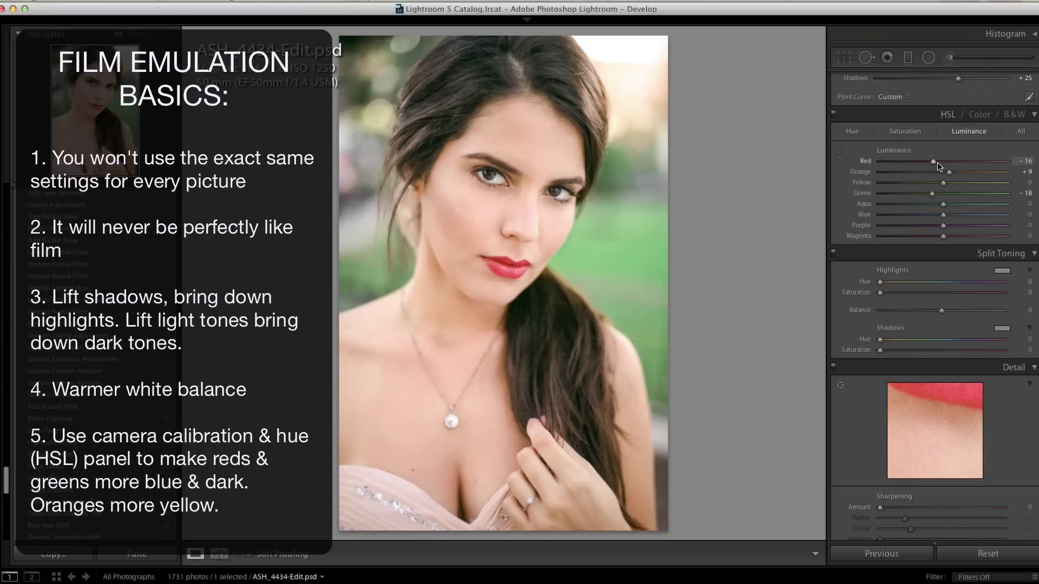